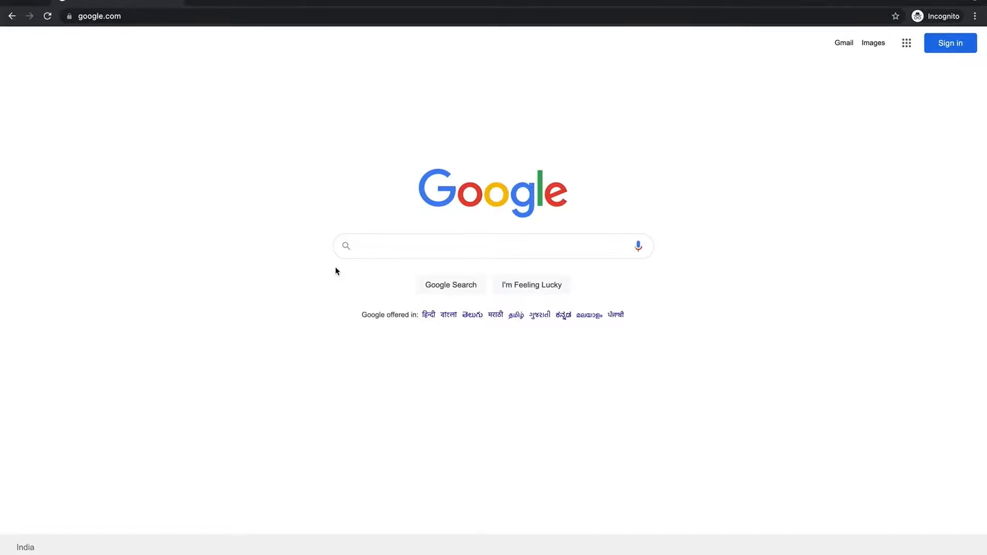
# Search Google for 'cleartax' and open the official ClearTax site at cleartax.in
pyautogui.write('c')
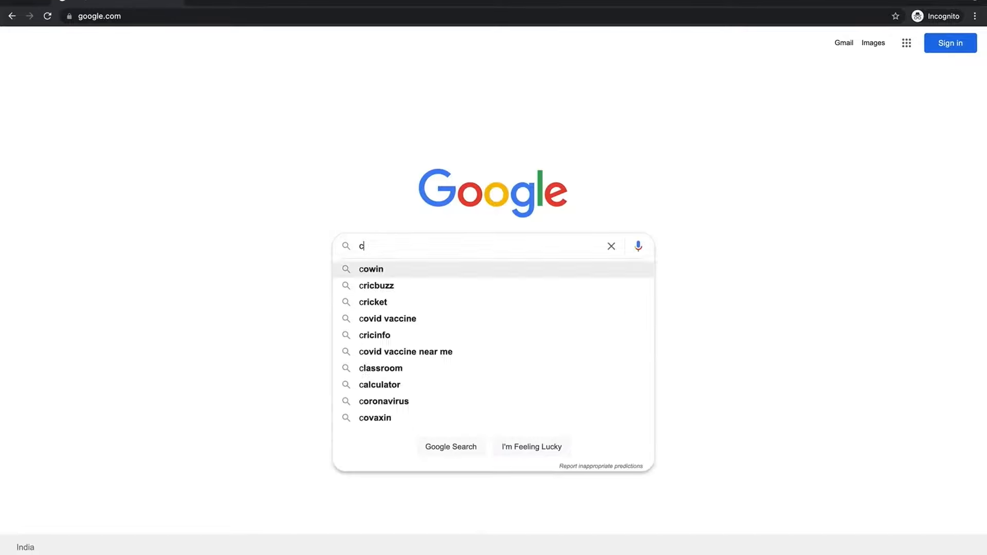
pyautogui.write('leart')
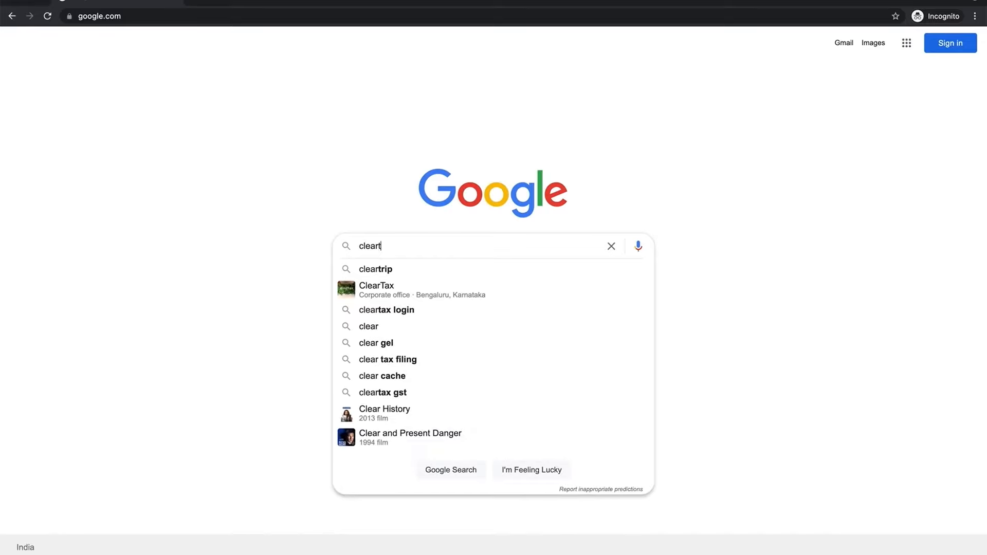
pyautogui.write('ax')
pyautogui.press('Return')
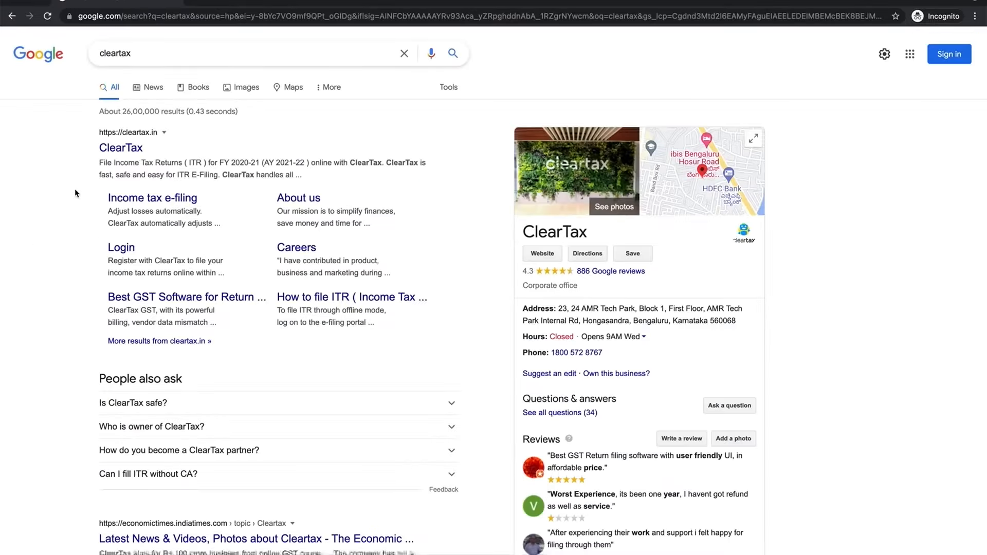
pyautogui.click(128, 153)
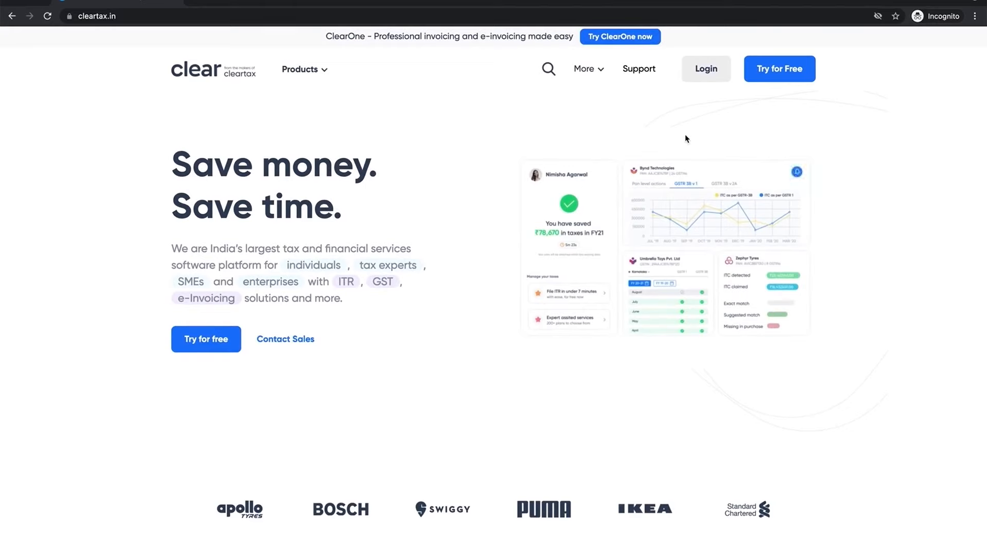
# Open ClearTax's personal account login and enter the account e-mail and password
pyautogui.click(707, 71)
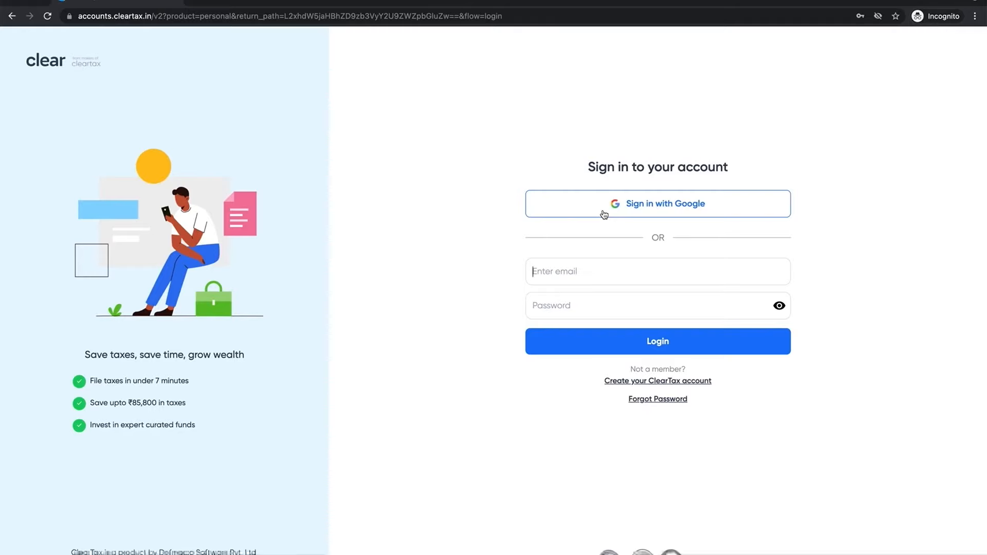
pyautogui.write('pt')
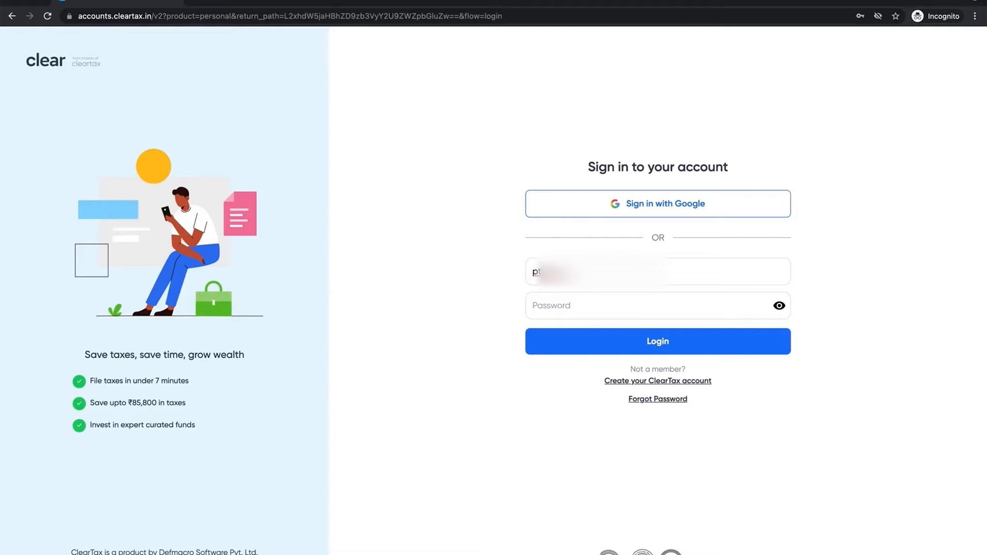
pyautogui.write('.com')
pyautogui.press('Tab')
pyautogui.write('•••••')
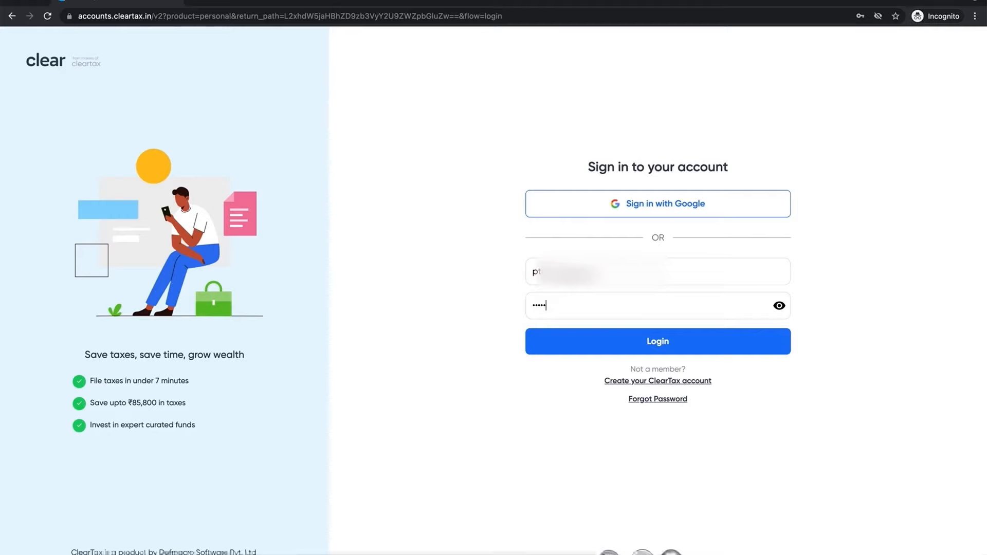
pyautogui.write('••••••')
# Sign in to ClearTax and choose the Income Tax Filing service from the launchpad
pyautogui.click(577, 340)
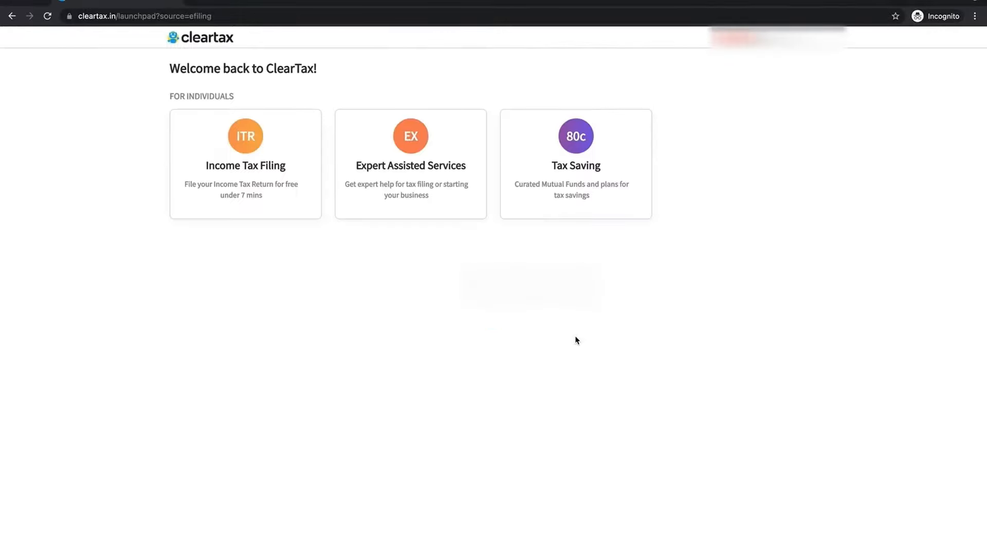
pyautogui.click(236, 175)
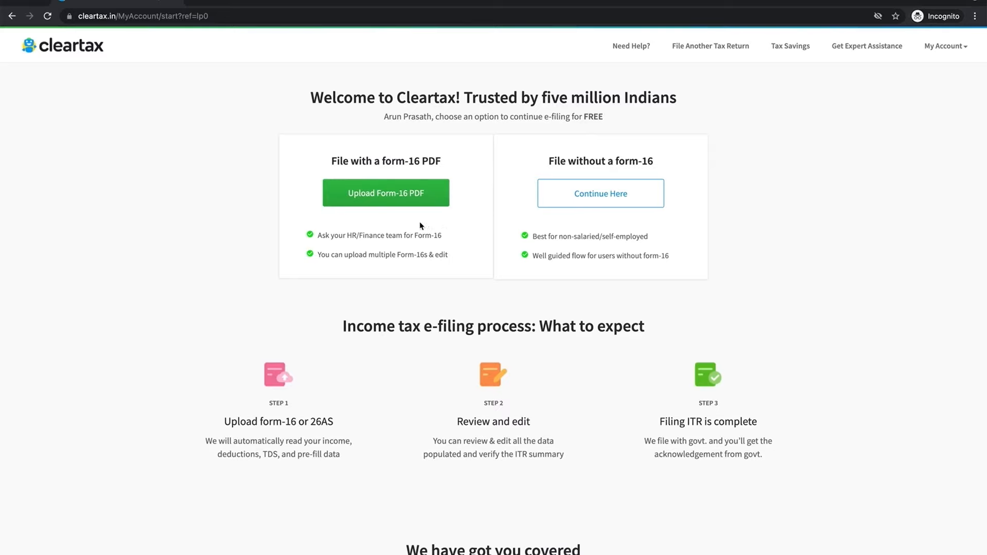
# Upload the Form-16 Part A PDF from the ITEXEMPTIONESS_Files (1) folder for reading
pyautogui.click(379, 201)
pyautogui.click(378, 200)
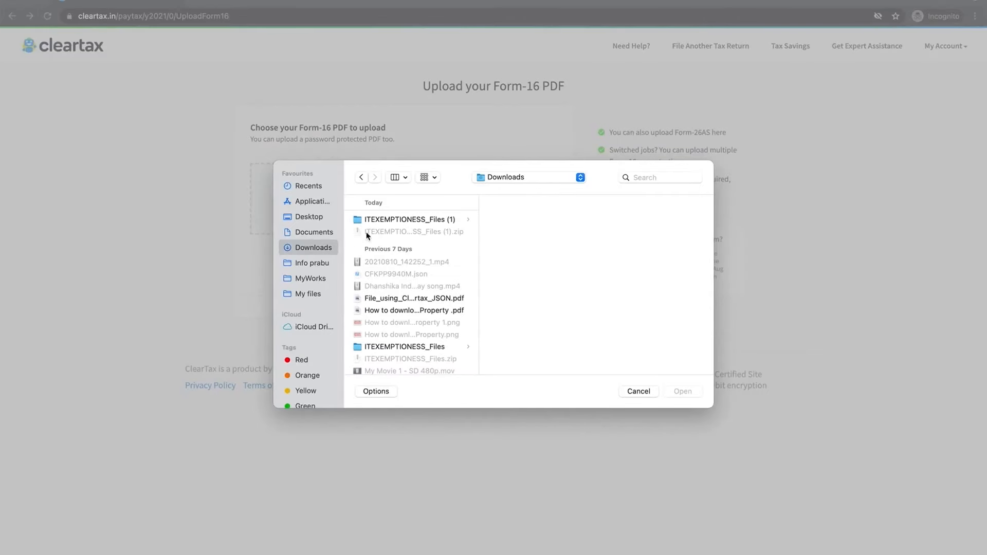
pyautogui.click(390, 220)
pyautogui.click(514, 220)
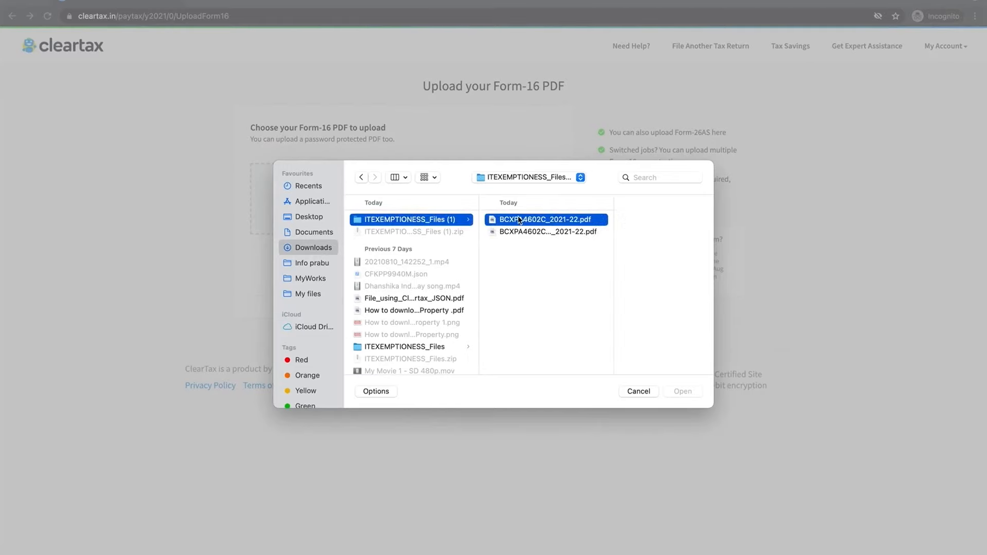
pyautogui.click(516, 232)
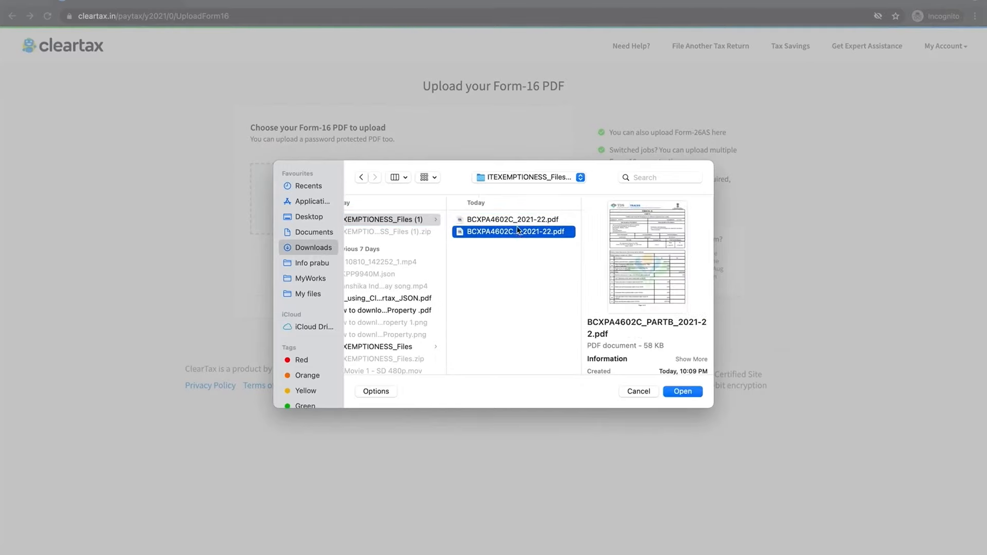
pyautogui.click(517, 221)
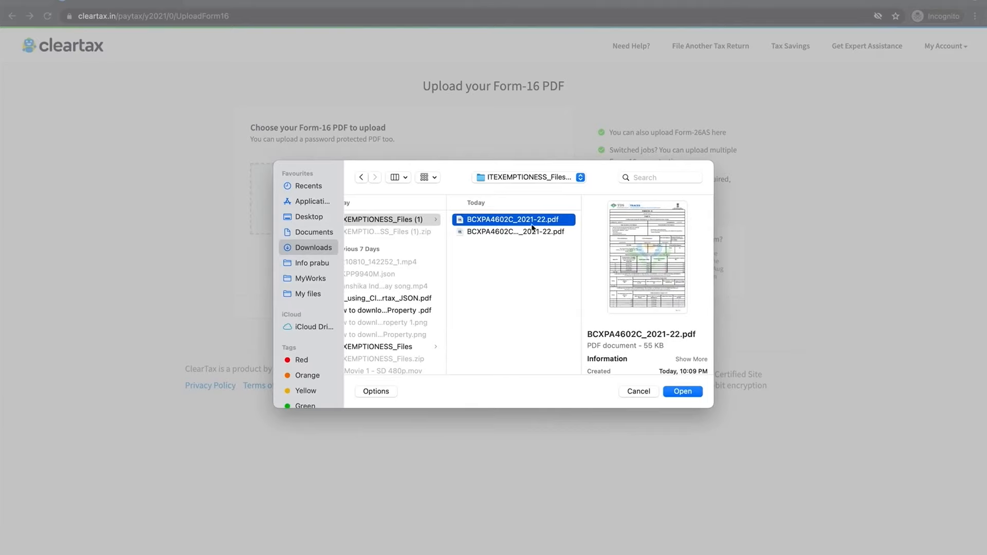
pyautogui.click(675, 390)
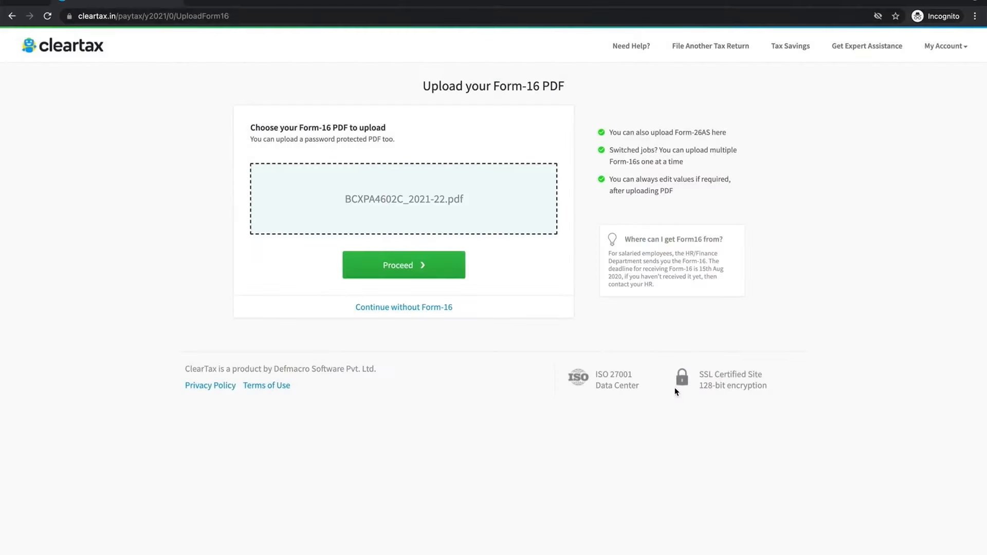
pyautogui.click(428, 267)
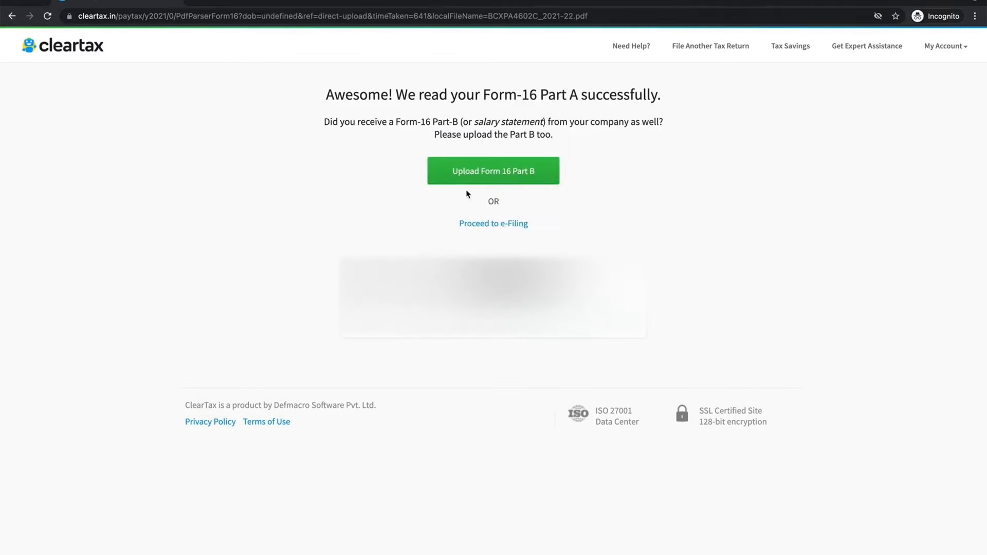
# Select the Form-16 Part B PDF as the next file to upload
pyautogui.click(537, 177)
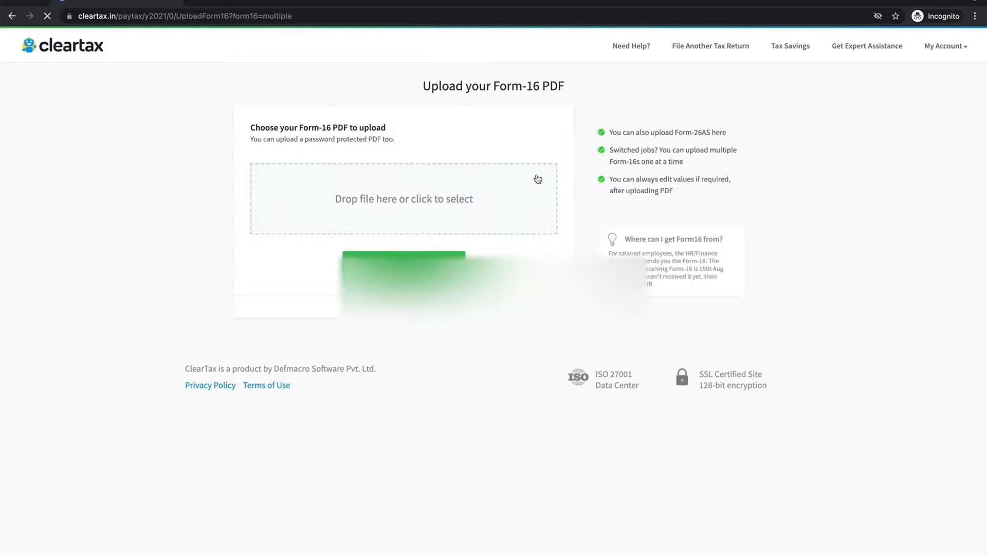
pyautogui.click(455, 194)
pyautogui.click(428, 233)
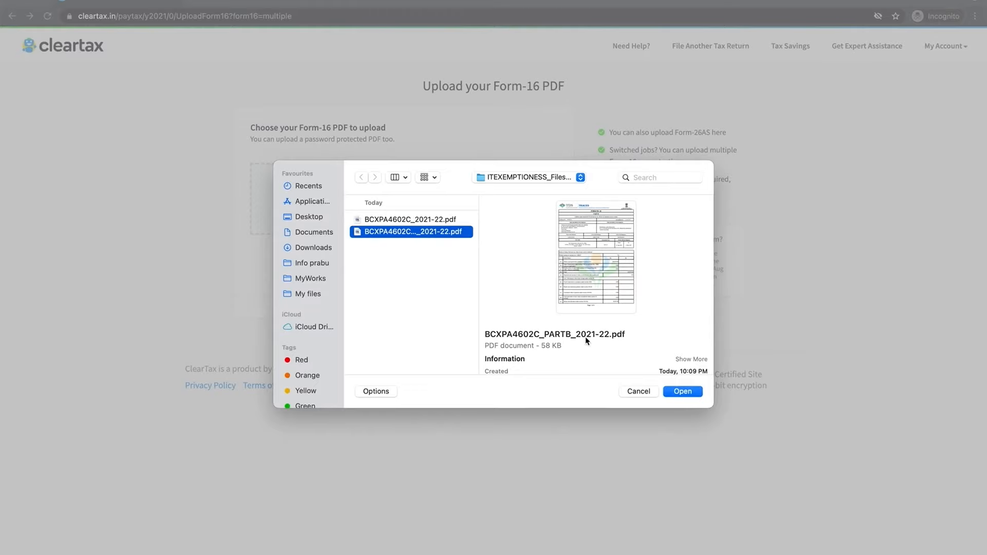
pyautogui.click(671, 394)
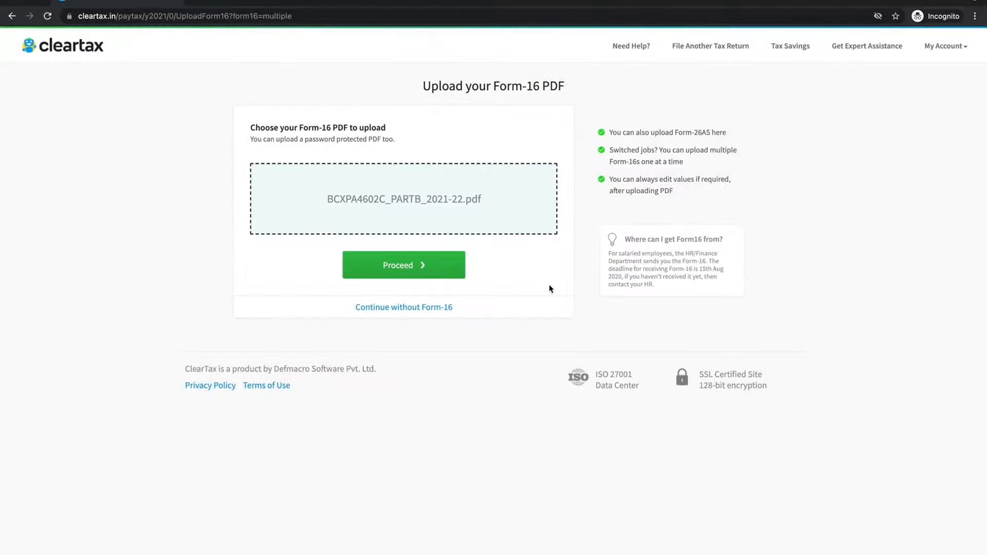
# Have Form-16 Part B read, then save the personal info and salary details pages
pyautogui.click(433, 266)
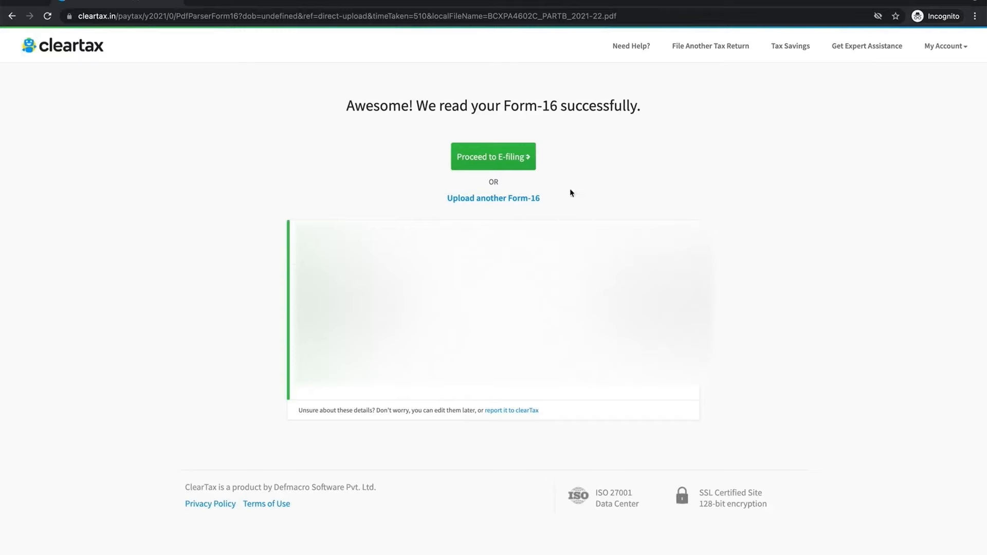
pyautogui.click(502, 163)
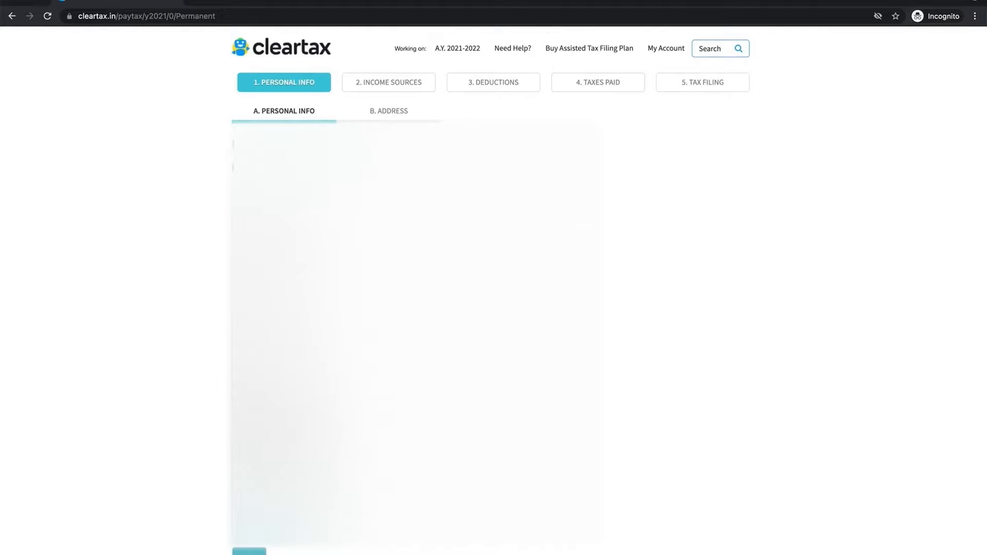
pyautogui.click(254, 550)
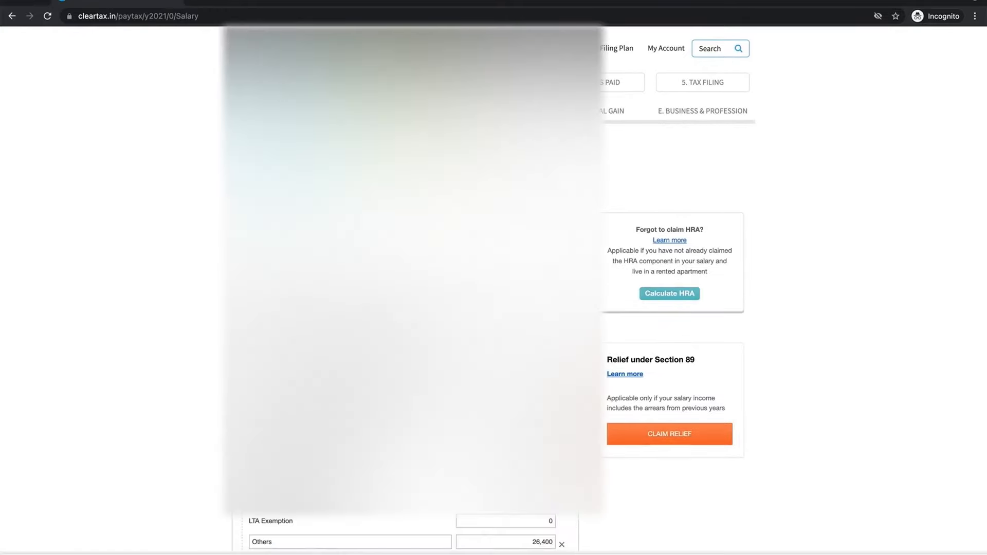
pyautogui.scroll(-3, 493, 288)
pyautogui.scroll(-3, 494, 288)
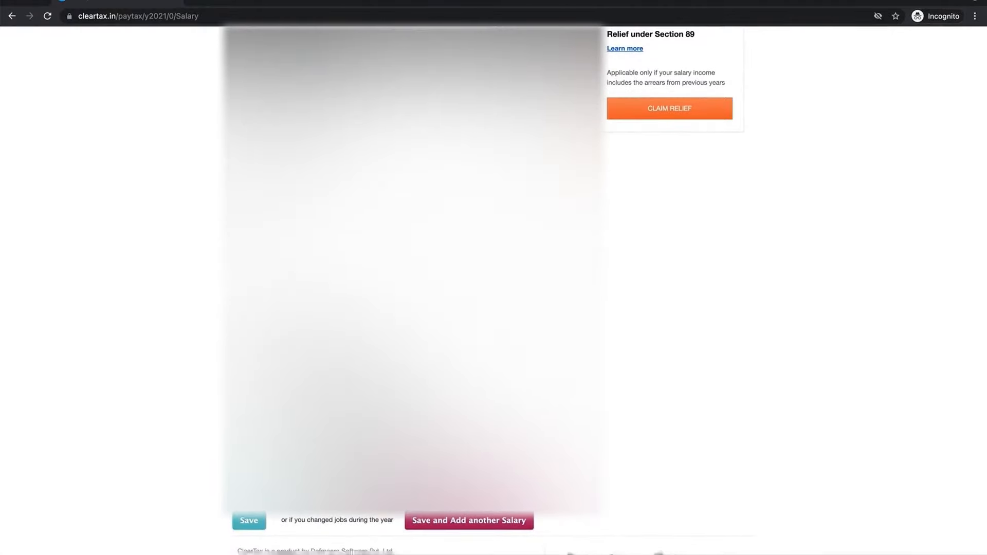
pyautogui.click(250, 522)
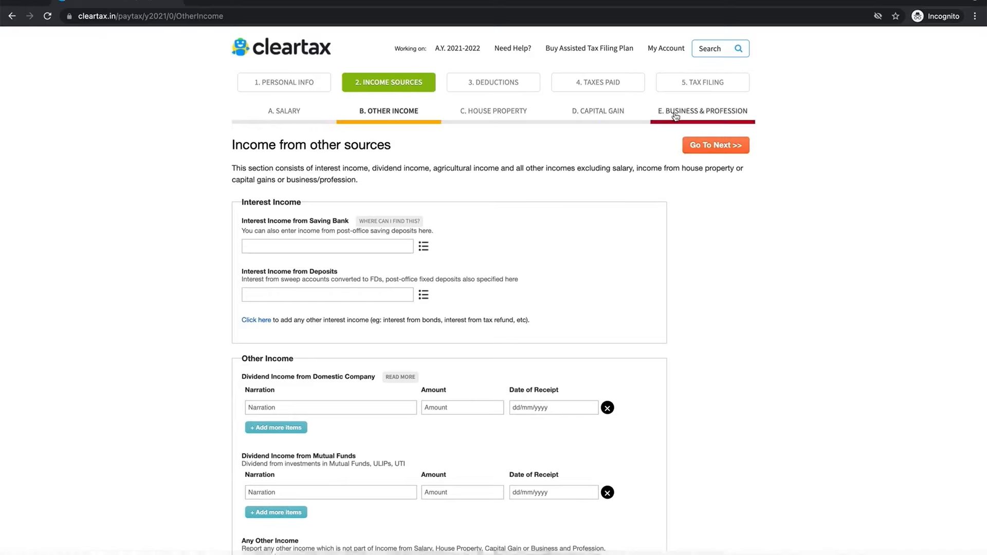
# Skip past house property, capital gains and business income to the Deductions step
pyautogui.click(695, 148)
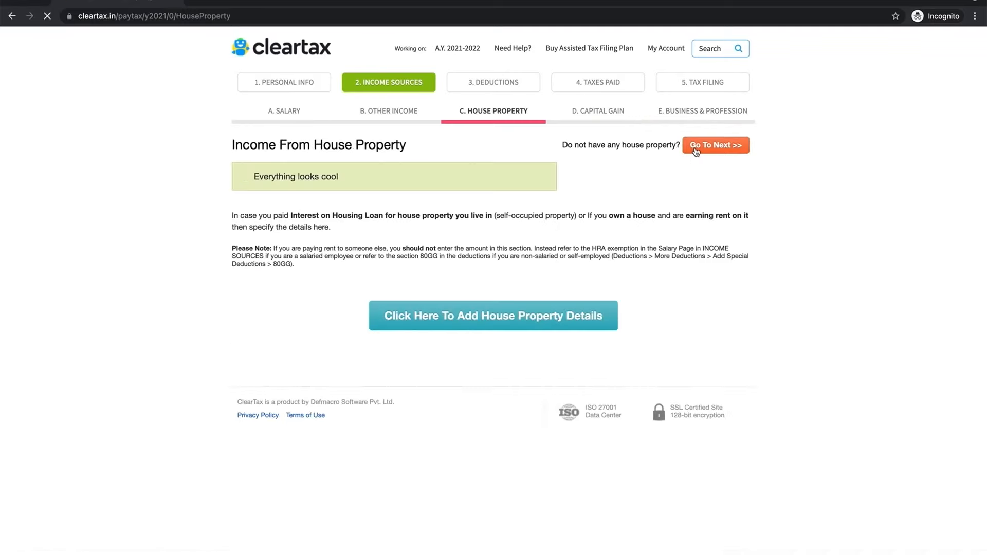
pyautogui.click(687, 146)
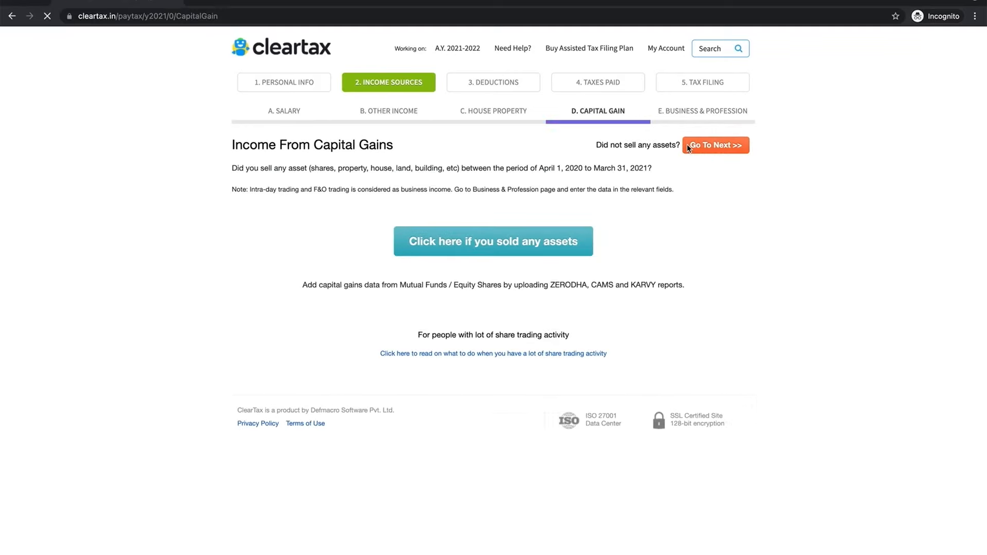
pyautogui.click(693, 148)
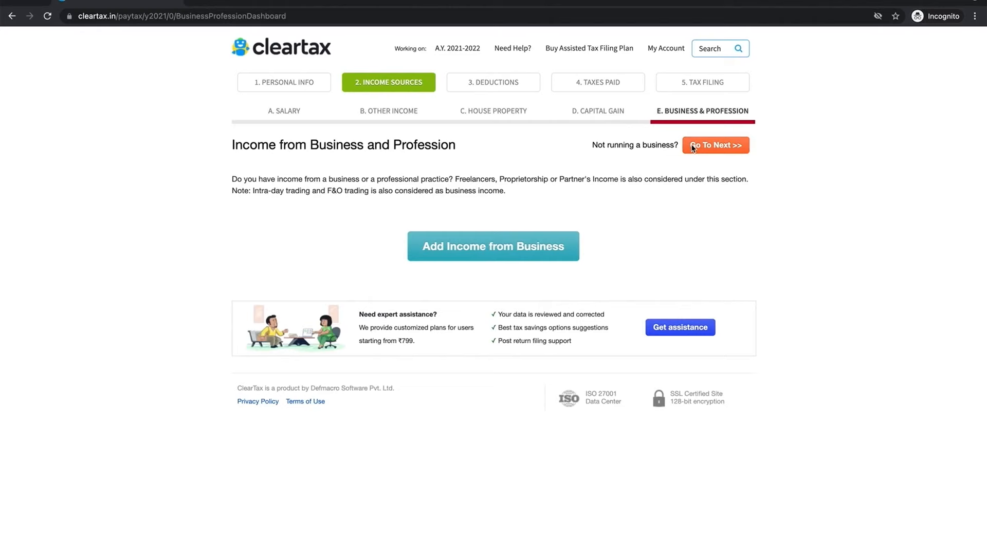
pyautogui.click(693, 148)
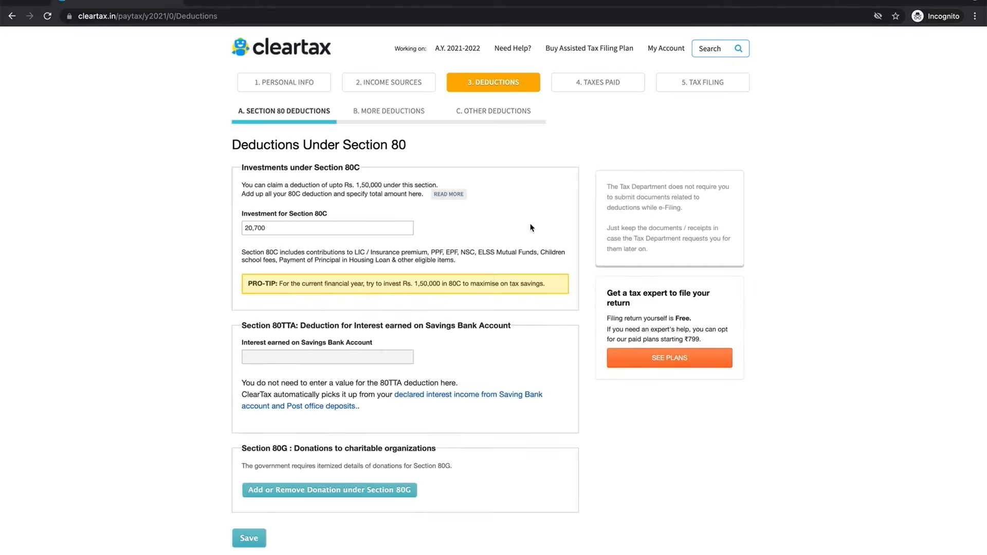
# Review deductions with 80C at 20,700, pass More and Other Deductions, and continue
pyautogui.scroll(-1, 556, 227)
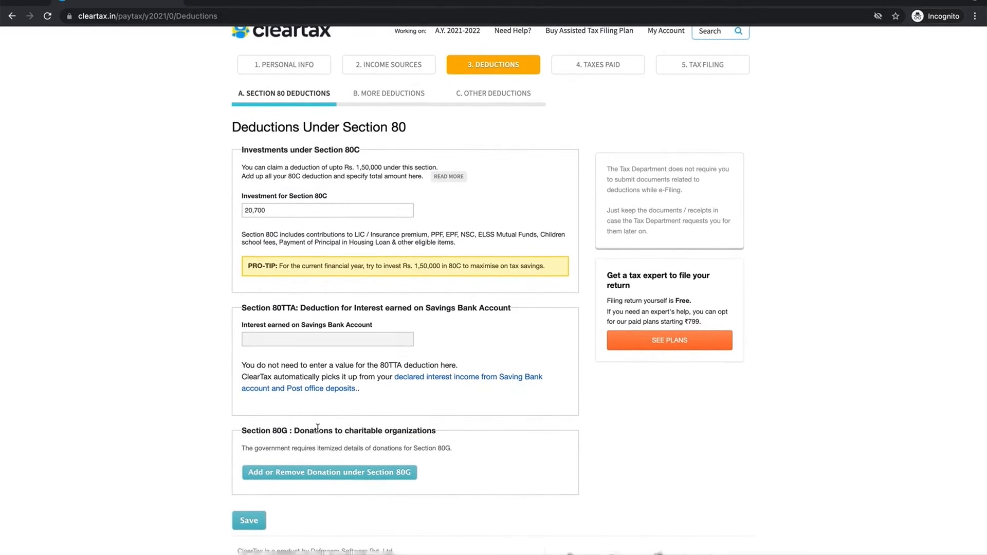
pyautogui.scroll(1, 524, 355)
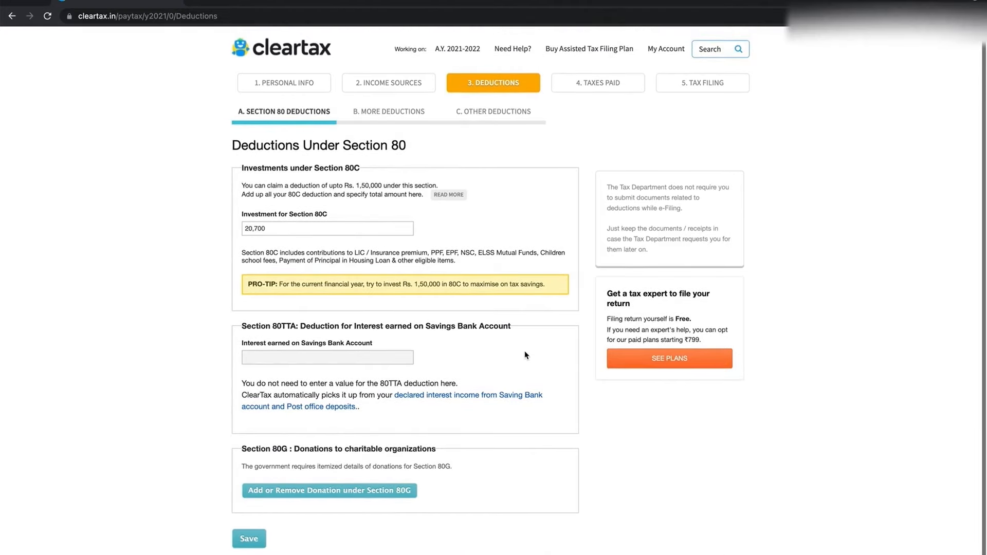
pyautogui.click(402, 110)
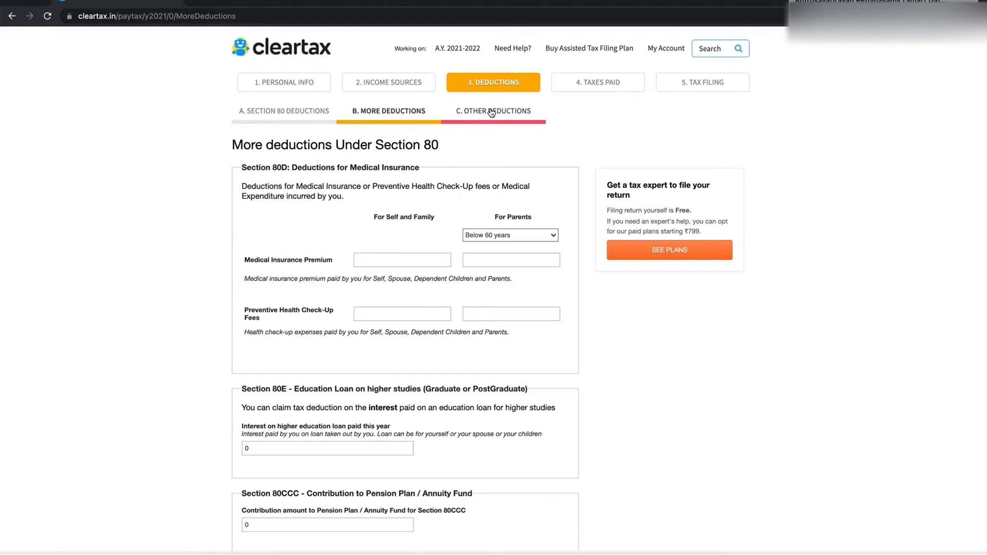
pyautogui.click(506, 112)
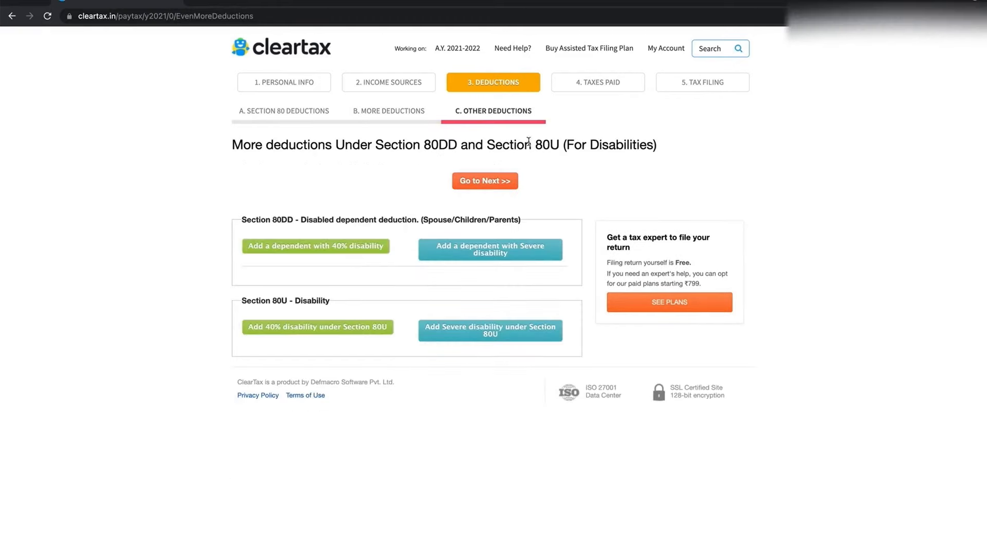
pyautogui.click(501, 179)
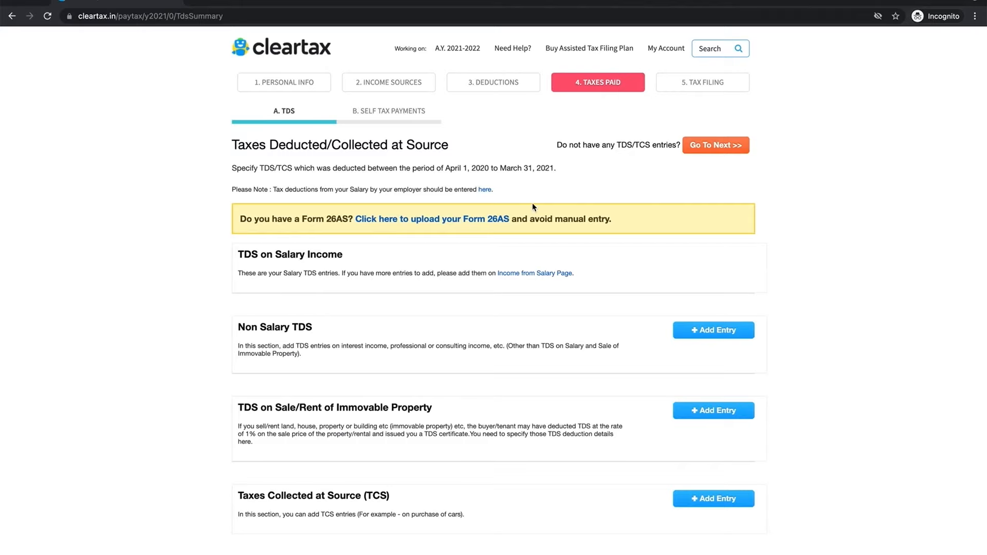
# Pass the TDS and Additional Information pages to reach the no-tax-due E-Filing summary
pyautogui.click(701, 154)
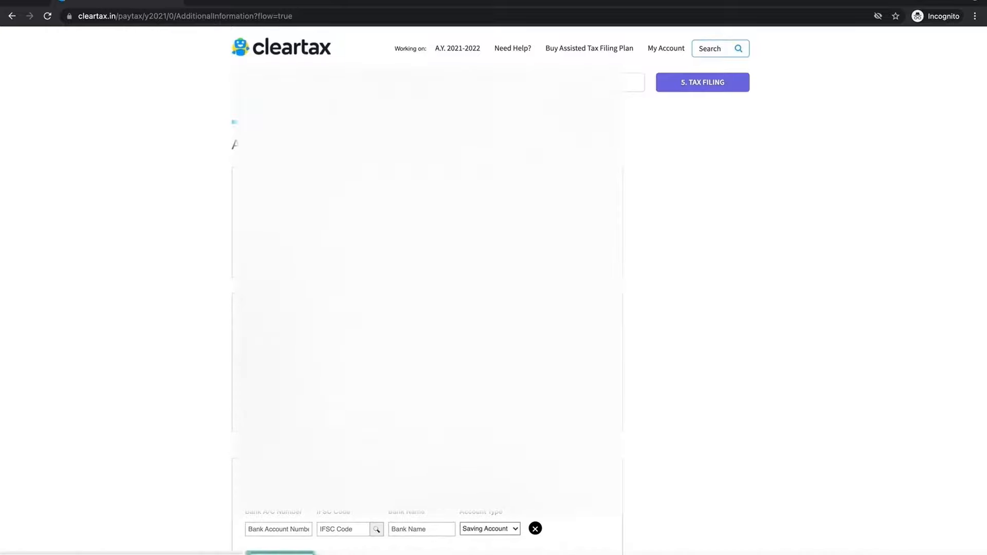
pyautogui.scroll(-1, 494, 291)
pyautogui.scroll(-5, 493, 290)
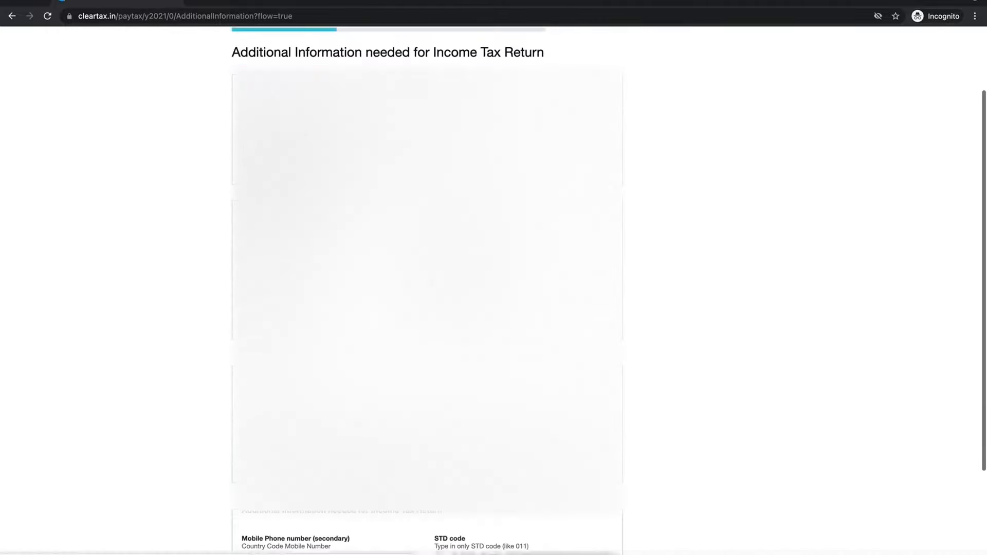
pyautogui.scroll(6, 493, 291)
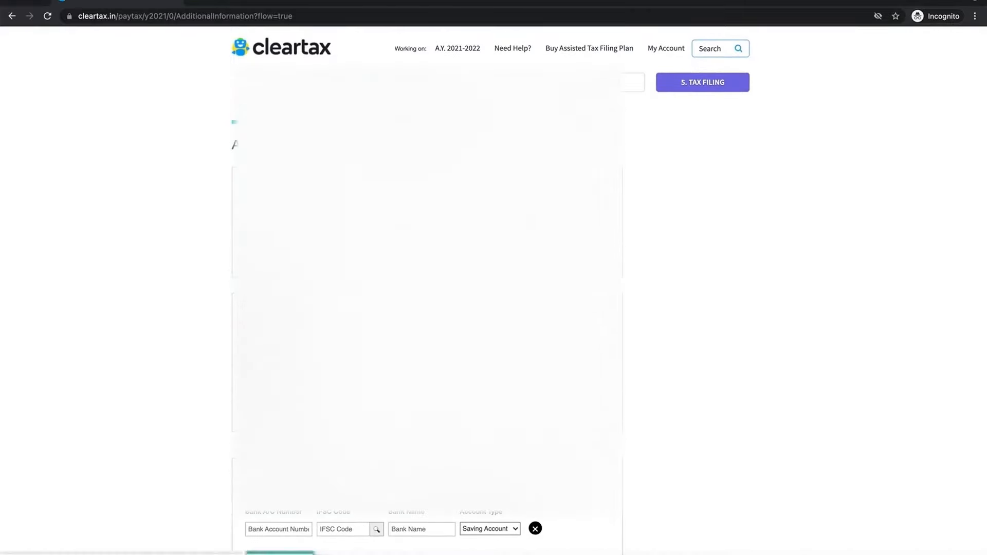
pyautogui.scroll(-1, 493, 291)
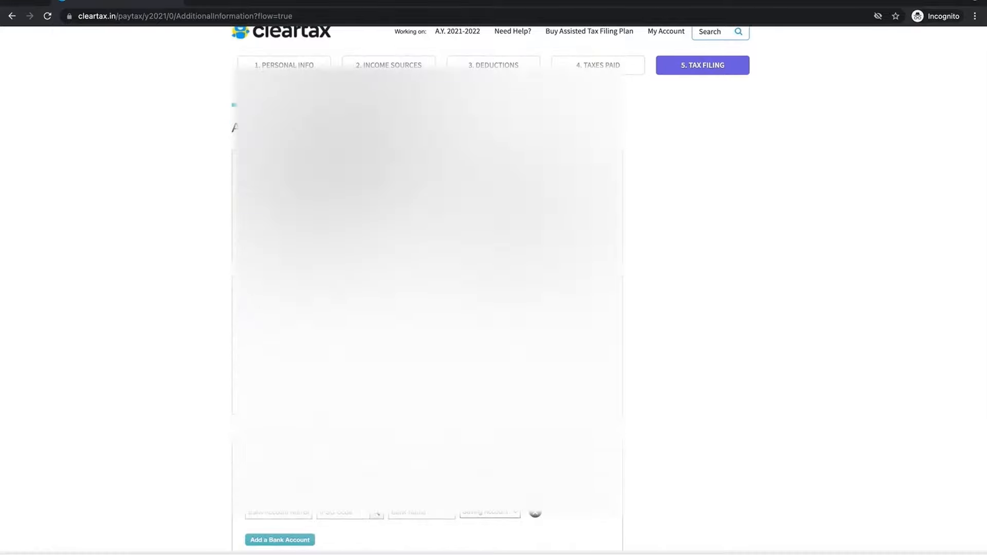
pyautogui.scroll(-2, 494, 290)
pyautogui.scroll(-10, 493, 291)
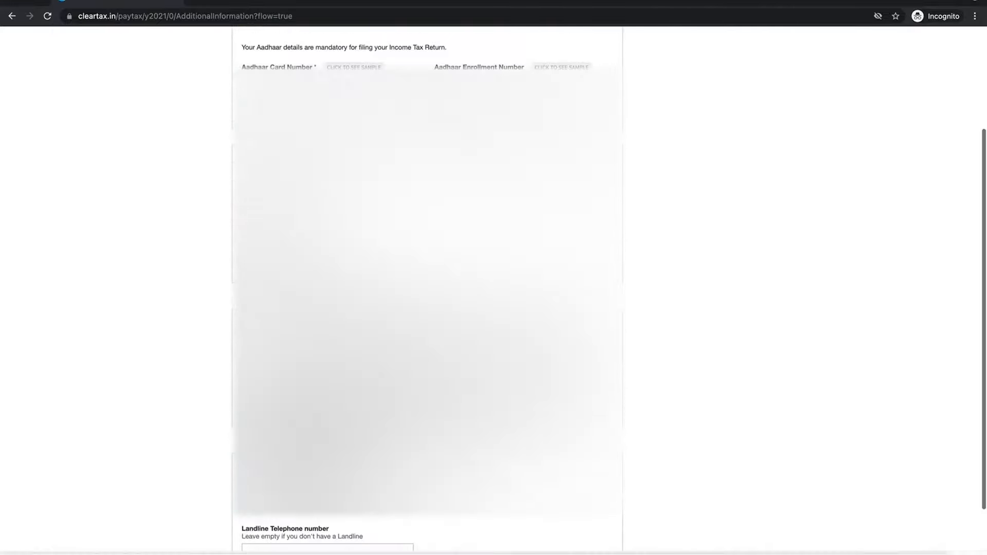
pyautogui.scroll(-1, 494, 291)
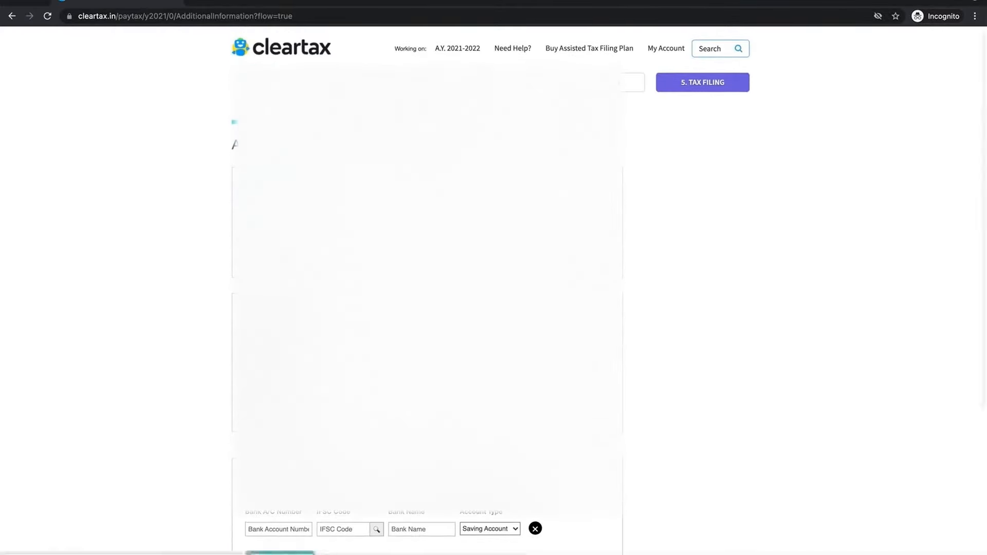
pyautogui.click(388, 110)
pyautogui.click(476, 112)
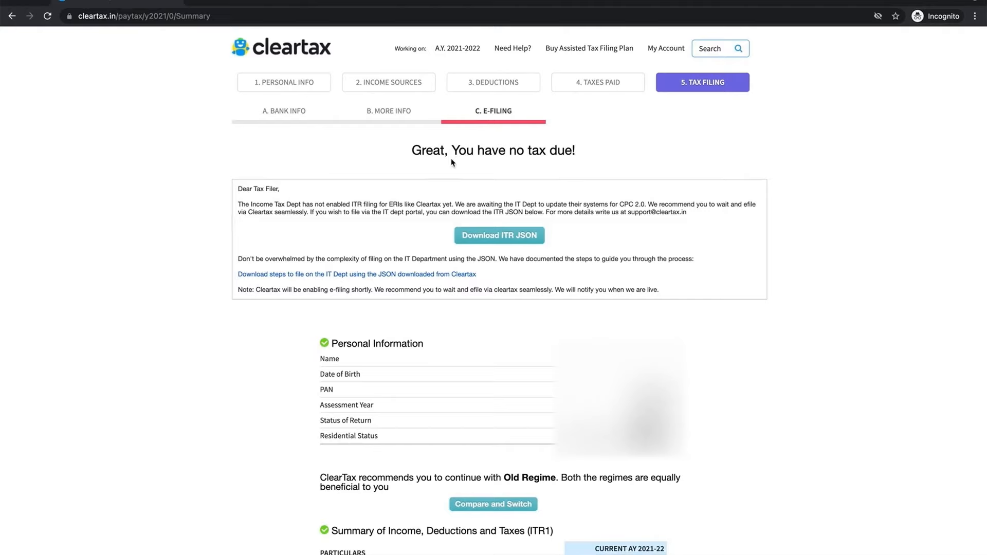
# Download the return as an ITR JSON file from the no-tax-due summary
pyautogui.moveTo(413, 150); pyautogui.dragTo(580, 159)
pyautogui.click(596, 151)
pyautogui.click(504, 236)
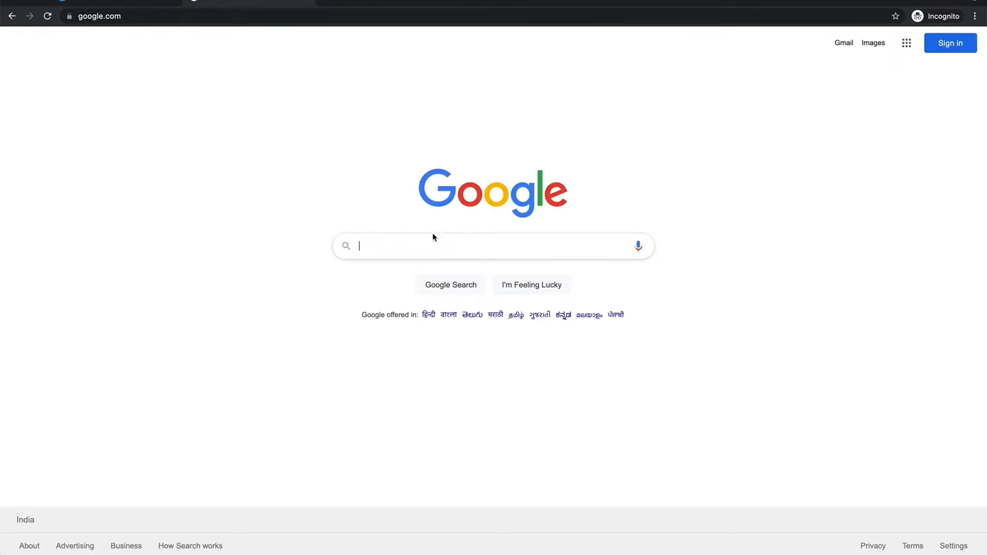
# Search Google for 'incometax' and open the Income Tax Department e-Filing portal
pyautogui.click(424, 245)
pyautogui.write('inc')
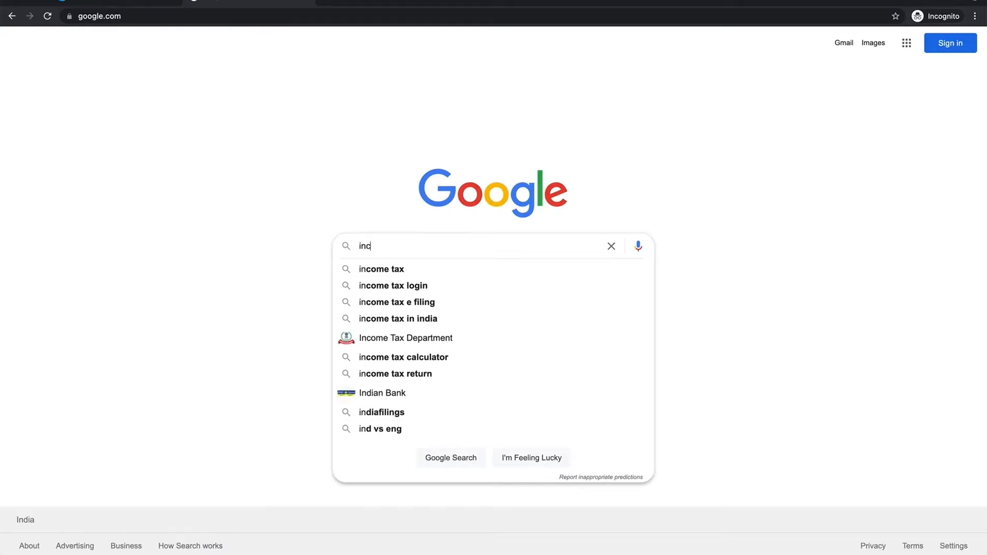
pyautogui.write('ometax')
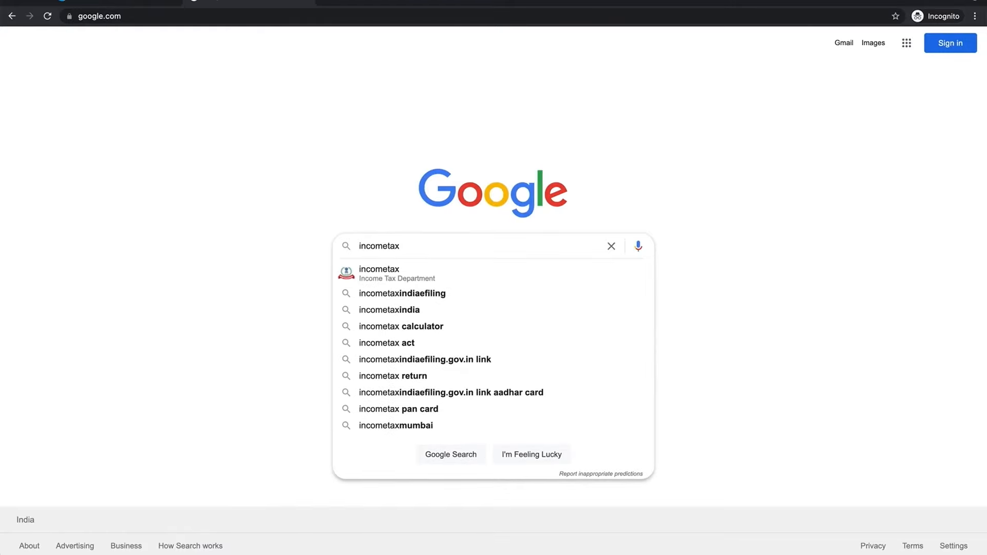
pyautogui.press('Return')
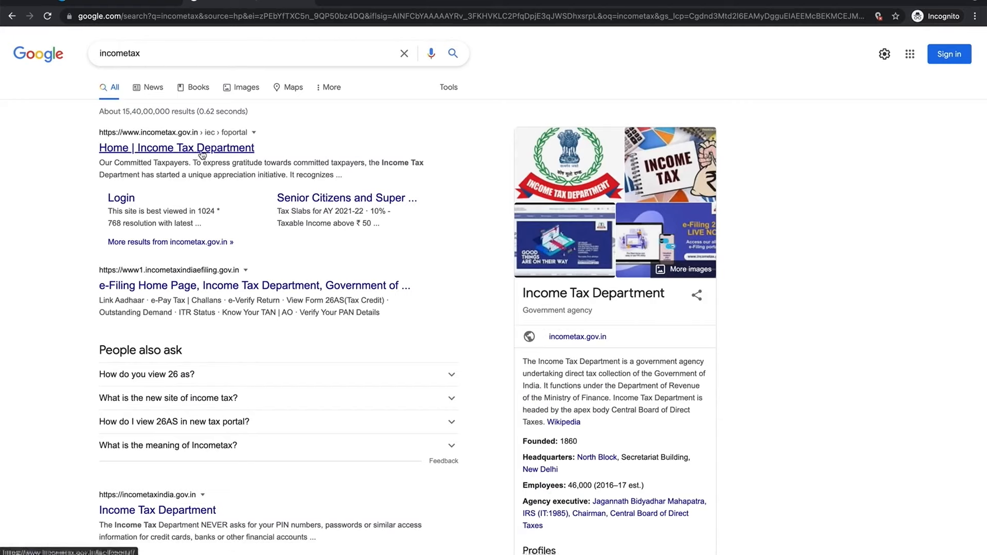
pyautogui.click(202, 153)
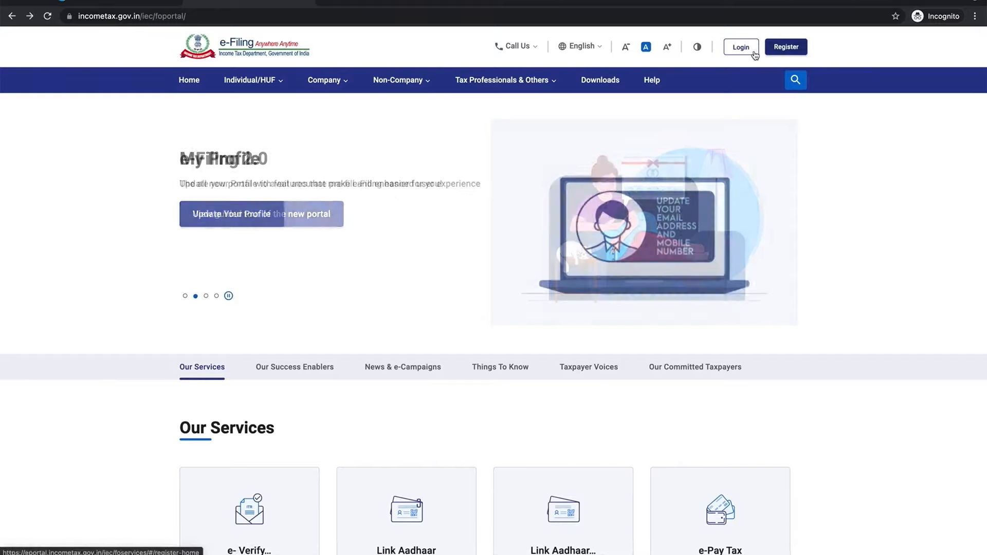
pyautogui.click(787, 49)
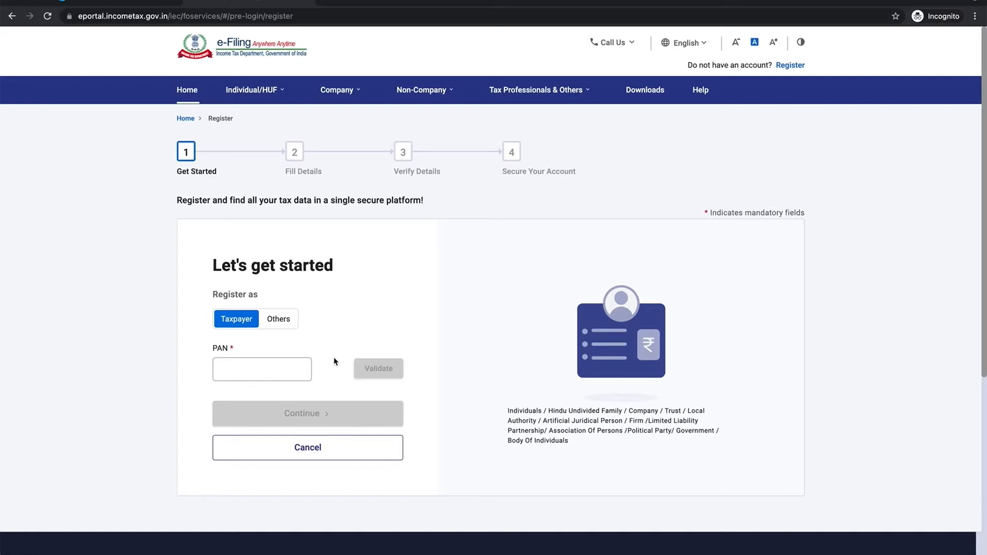
pyautogui.moveTo(284, 378)
pyautogui.click(185, 119)
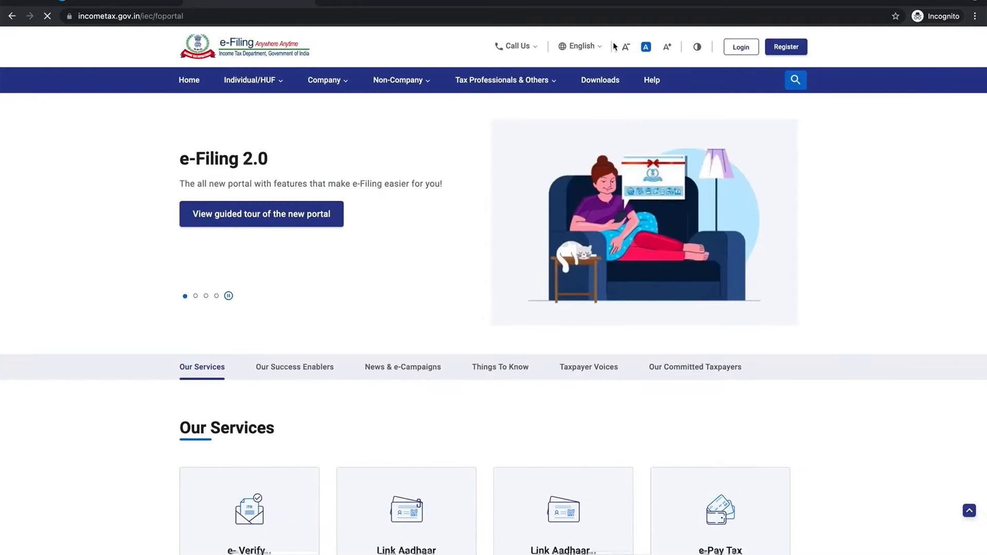
# Open the e-Filing login page and enter the PAN as the user ID
pyautogui.click(736, 48)
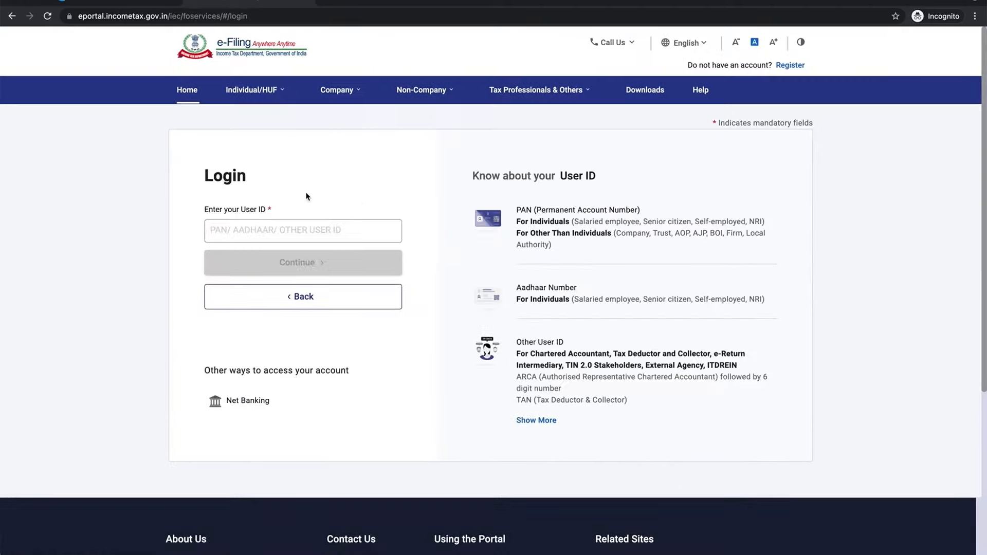
pyautogui.click(277, 230)
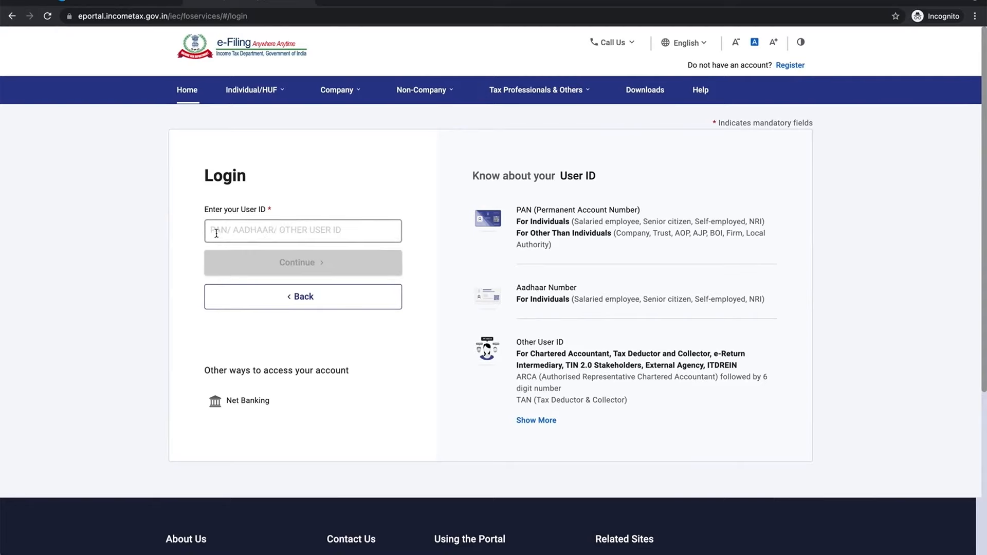
pyautogui.click(314, 231)
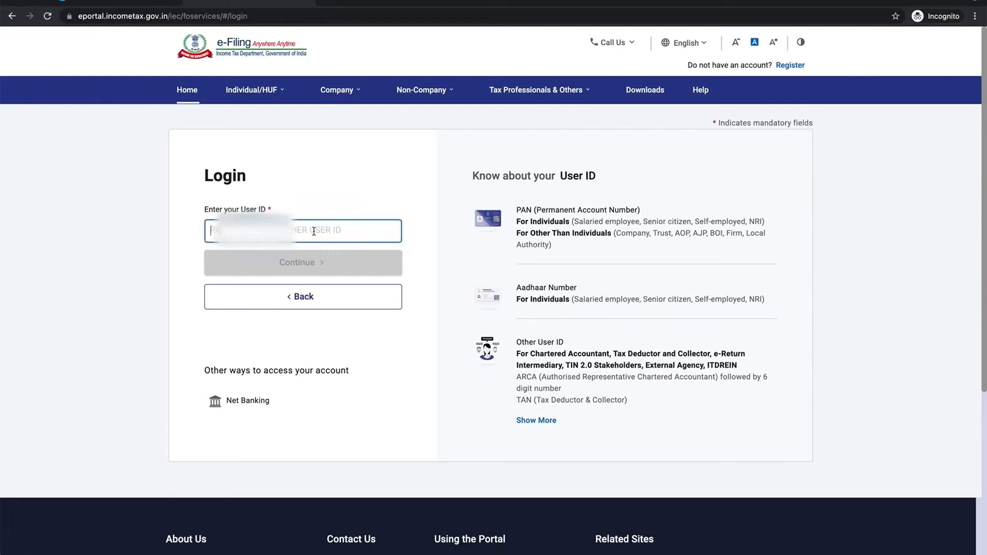
pyautogui.write('BC')
pyautogui.write('?')
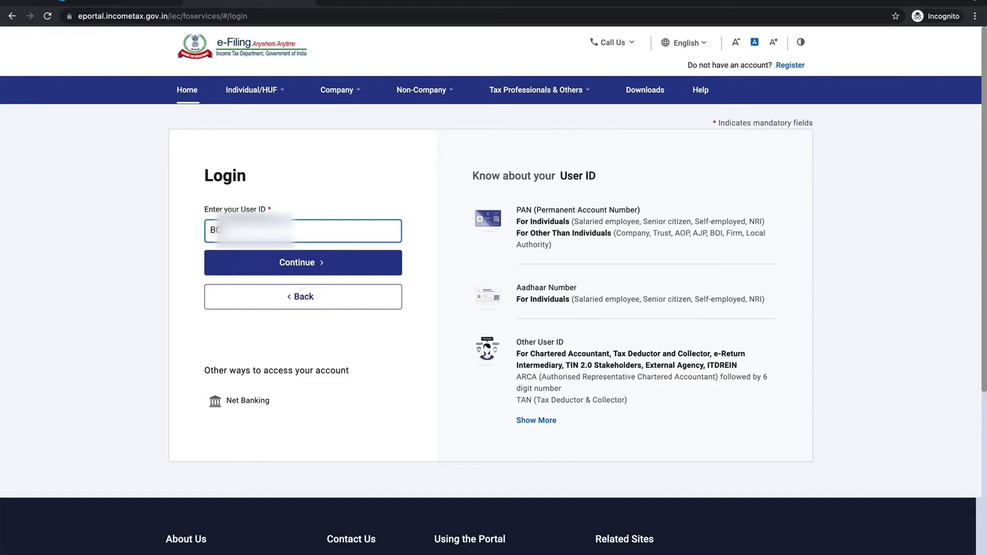
pyautogui.click(324, 262)
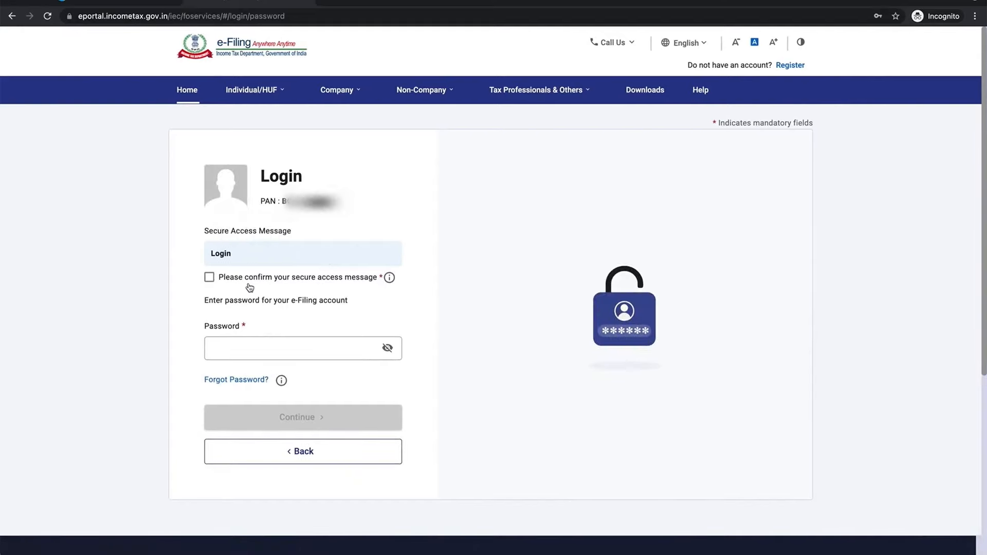
# Confirm the secure access message, enter the account password, and log in
pyautogui.click(209, 278)
pyautogui.click(234, 343)
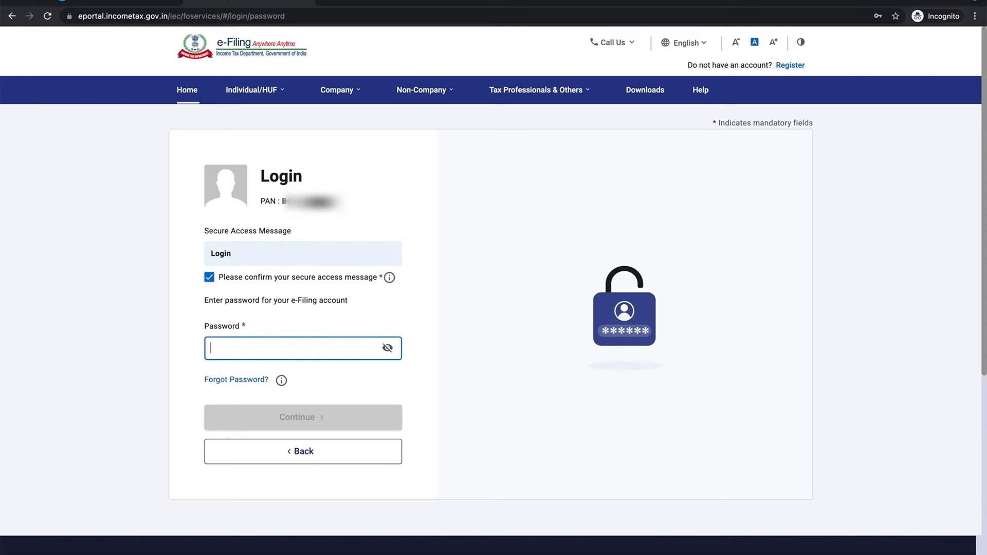
pyautogui.write('•')
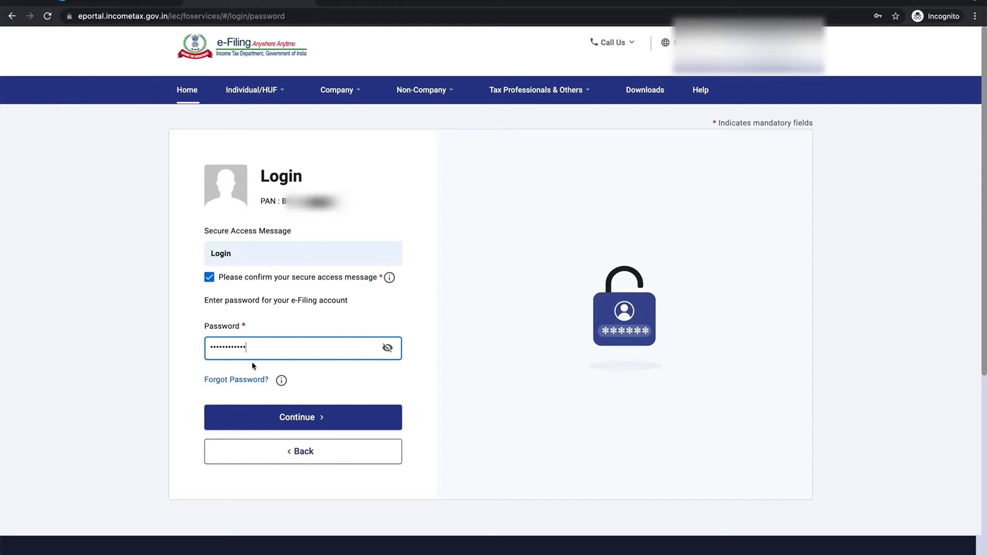
pyautogui.click(260, 422)
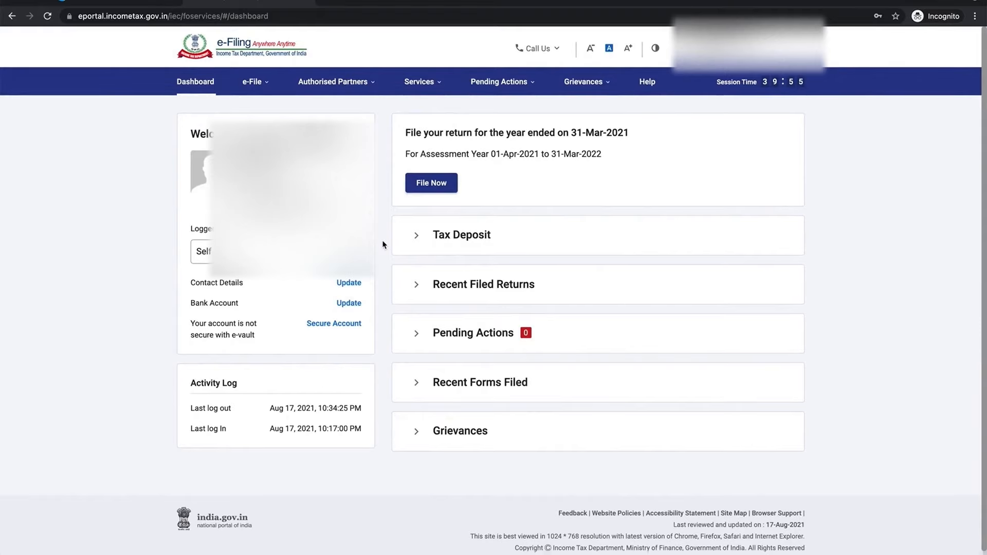
# Begin filing a return for assessment year 2021-22
pyautogui.click(432, 184)
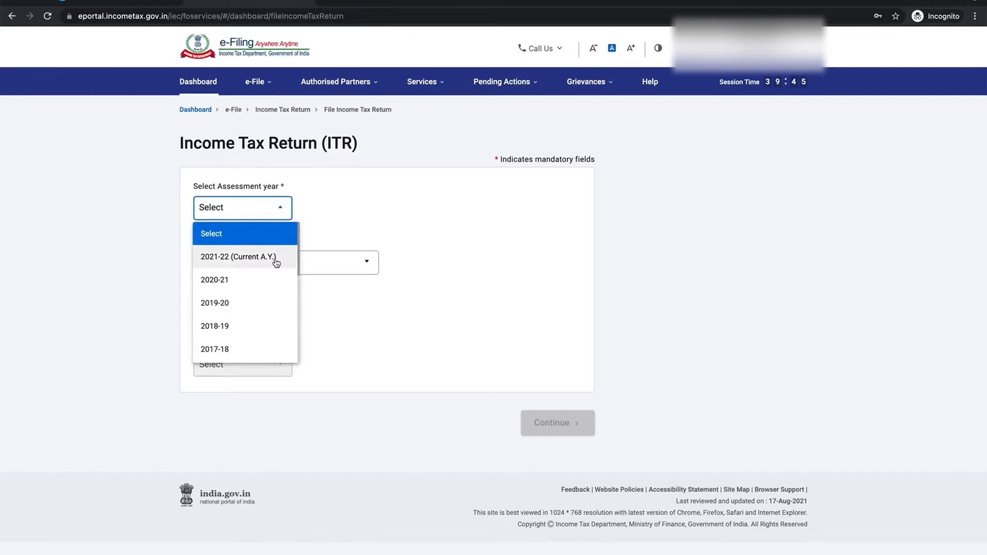
pyautogui.click(276, 262)
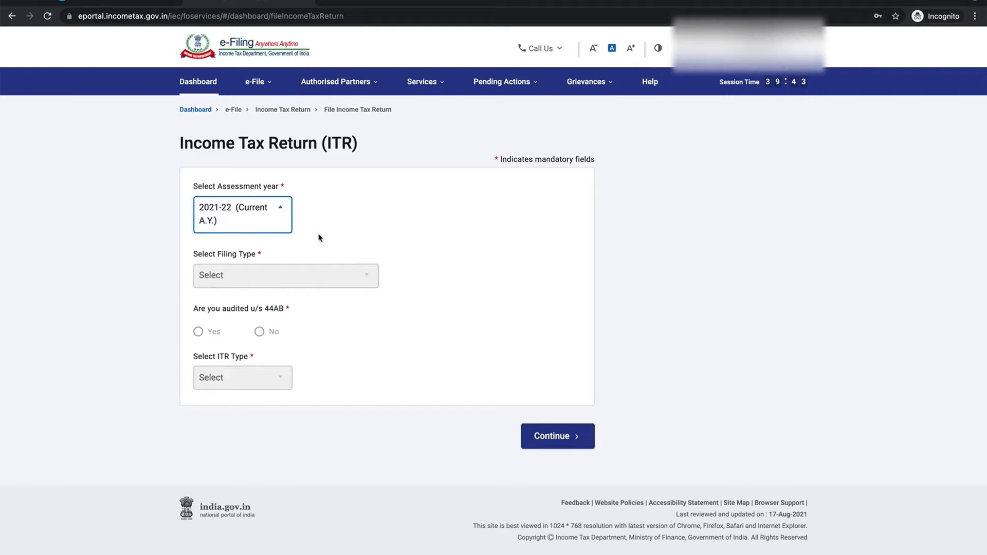
pyautogui.click(438, 296)
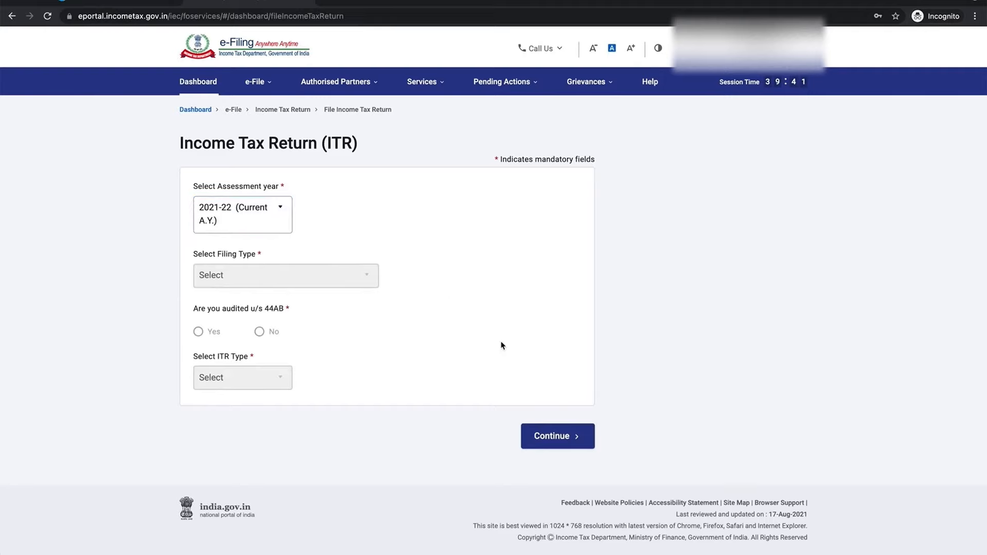
pyautogui.click(550, 436)
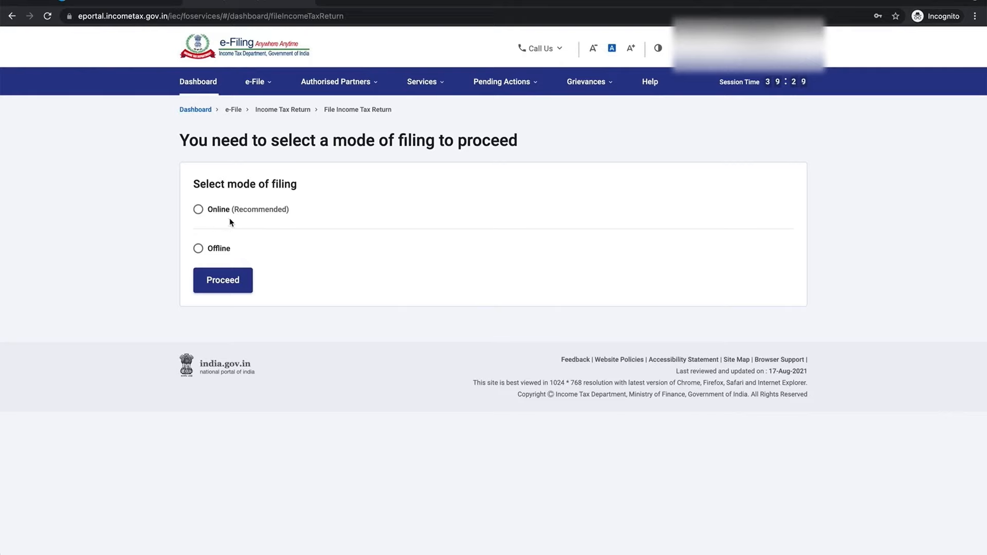
# Choose offline mode, 139(1) Original Return and ITR-1, then proceed
pyautogui.click(198, 249)
pyautogui.click(298, 294)
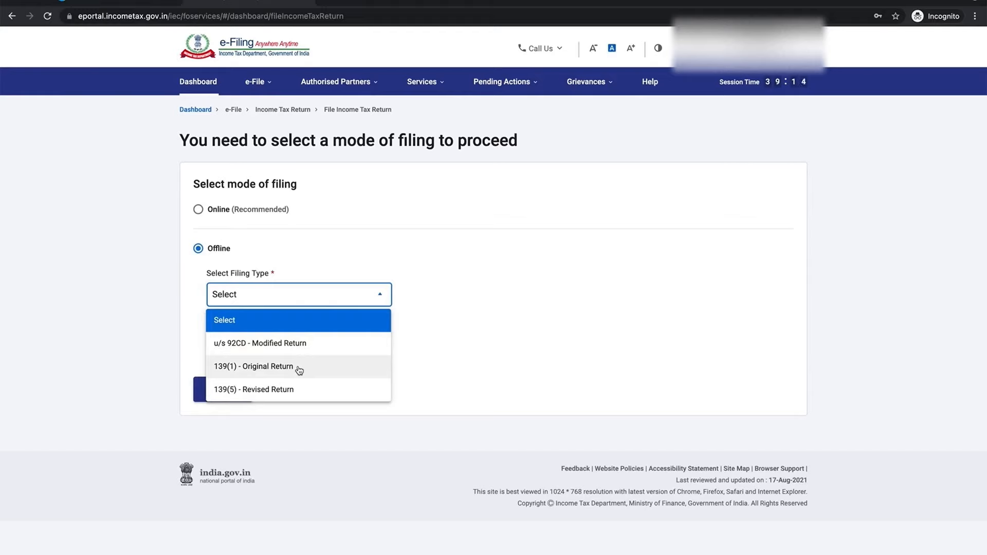
pyautogui.click(299, 368)
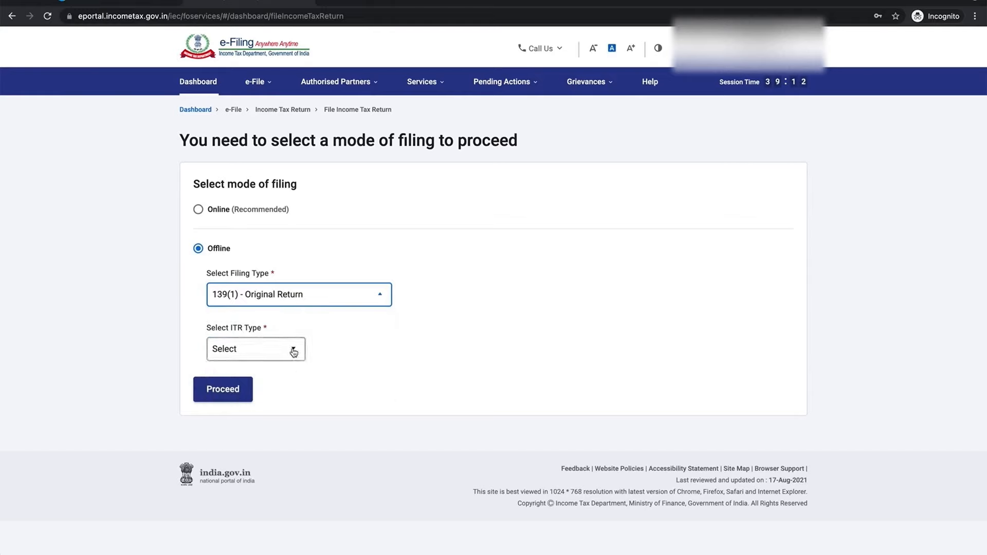
pyautogui.click(293, 350)
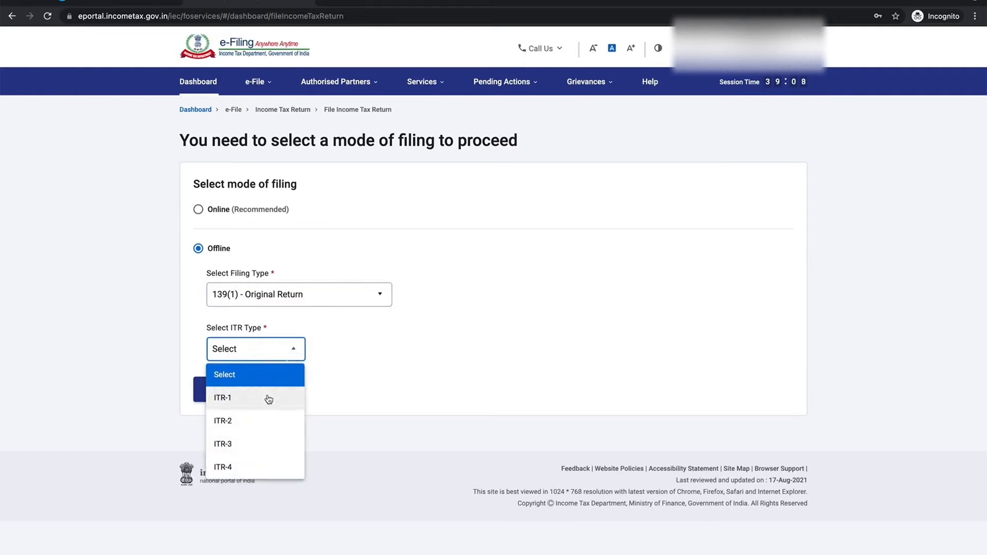
pyautogui.click(269, 400)
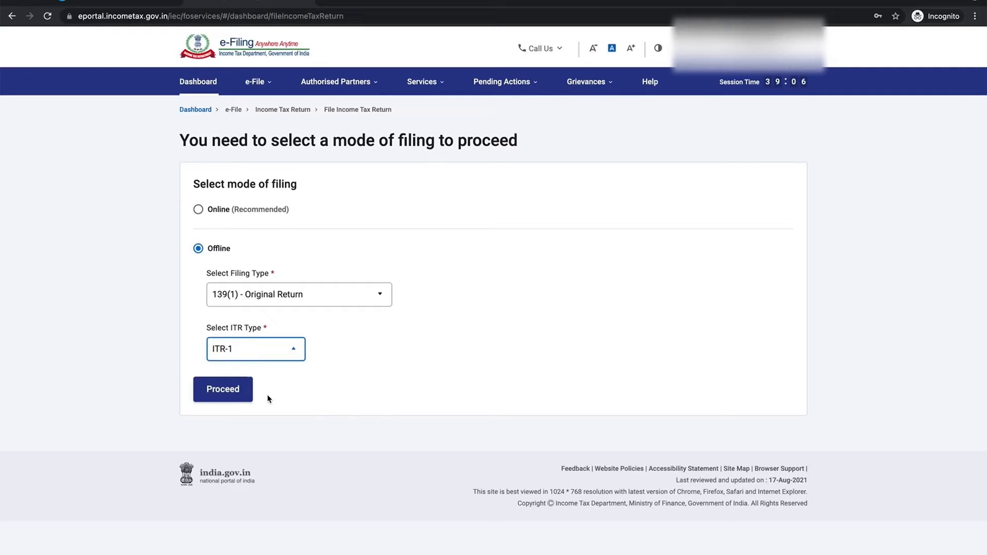
pyautogui.click(236, 394)
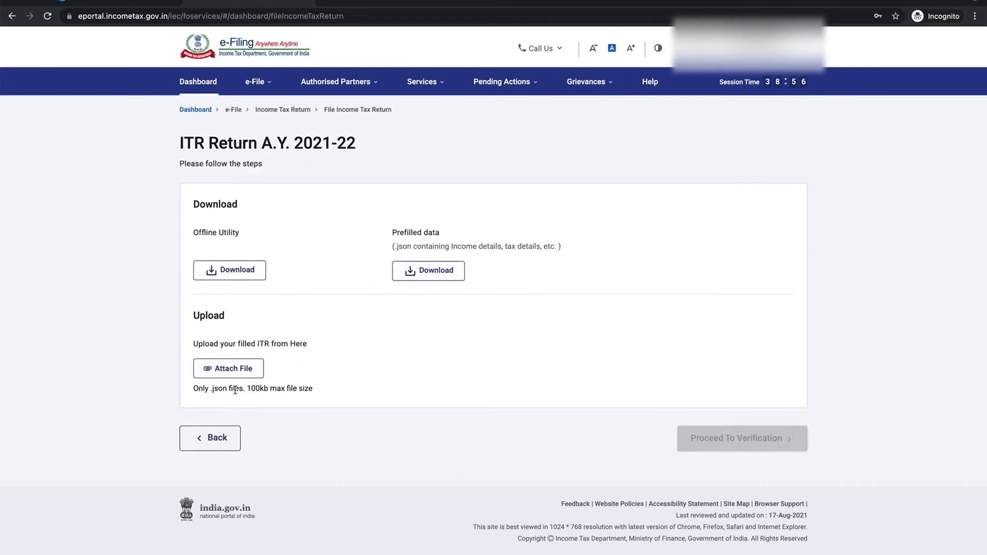
# Attach the prepared ITR JSON from Downloads, confirm it validates, and proceed to verification
pyautogui.click(228, 370)
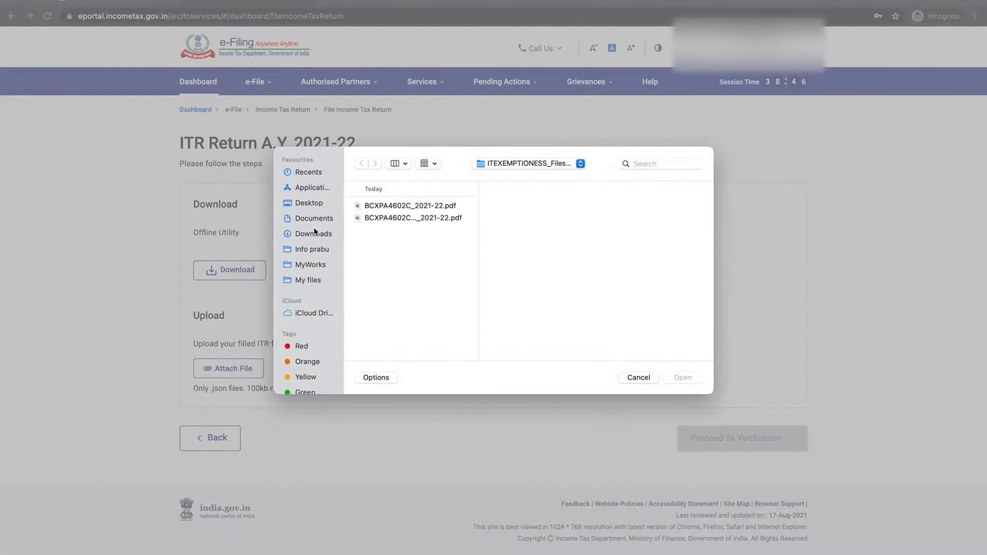
pyautogui.click(314, 231)
pyautogui.click(396, 206)
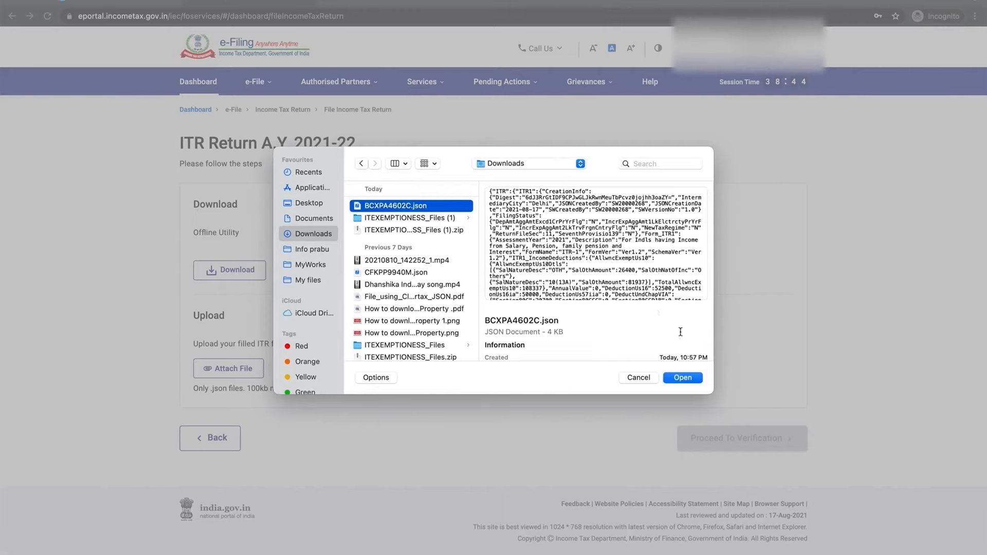
pyautogui.click(679, 377)
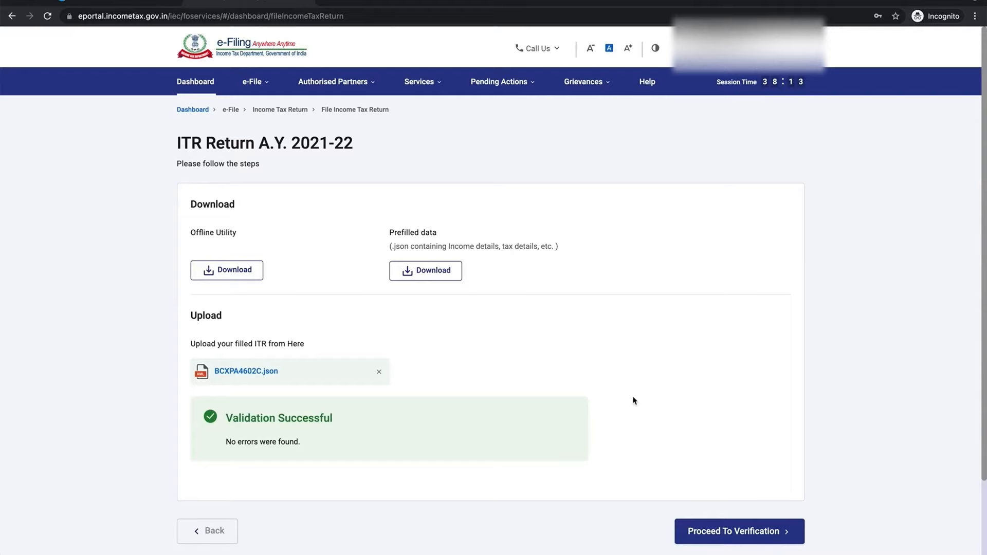
pyautogui.scroll(-1, 642, 414)
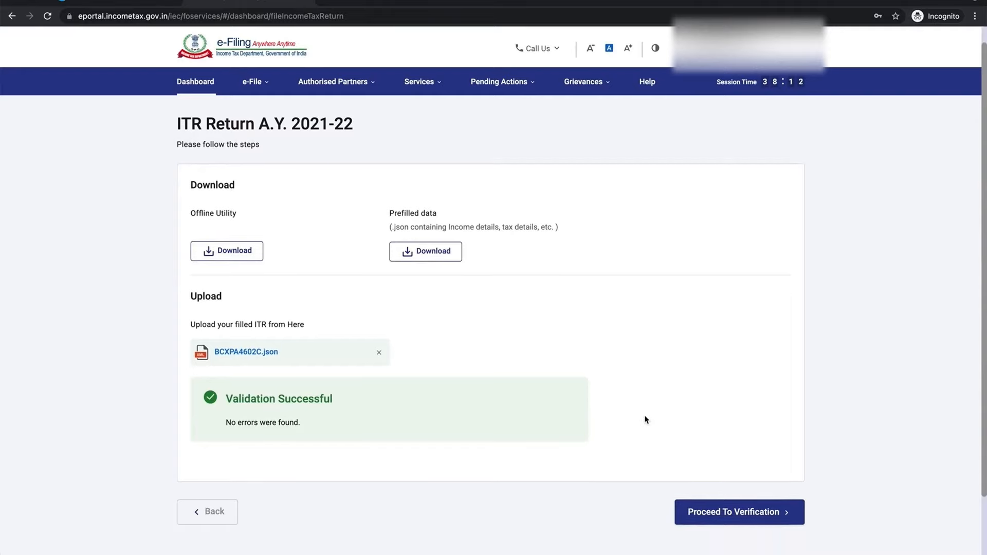
pyautogui.click(698, 512)
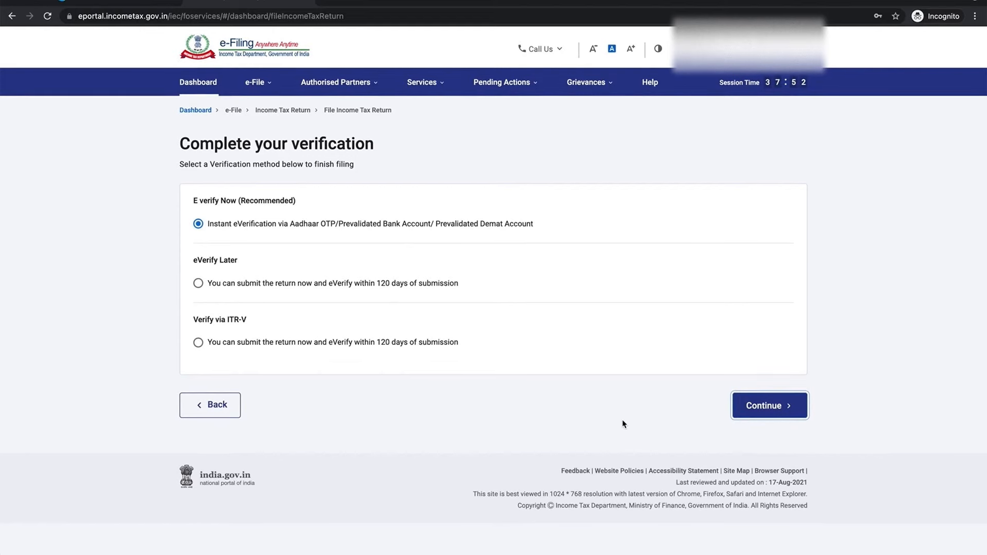
# Choose to e-verify the return now
pyautogui.click(762, 407)
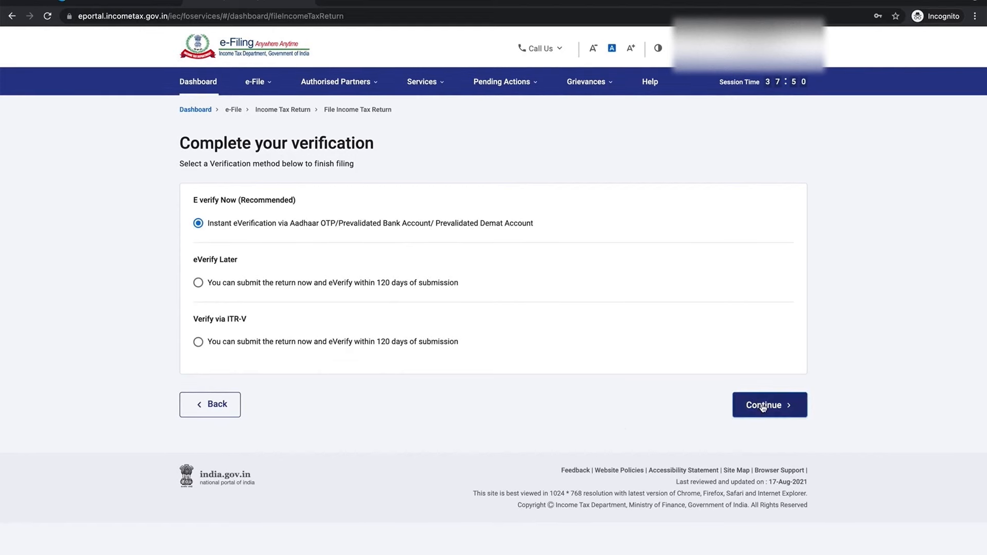
pyautogui.click(763, 406)
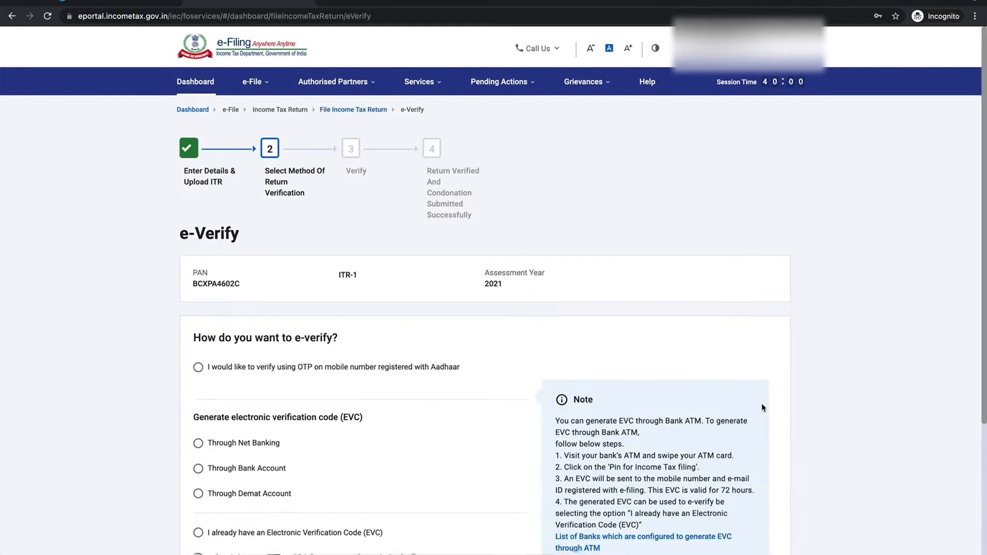
pyautogui.scroll(-1, 469, 381)
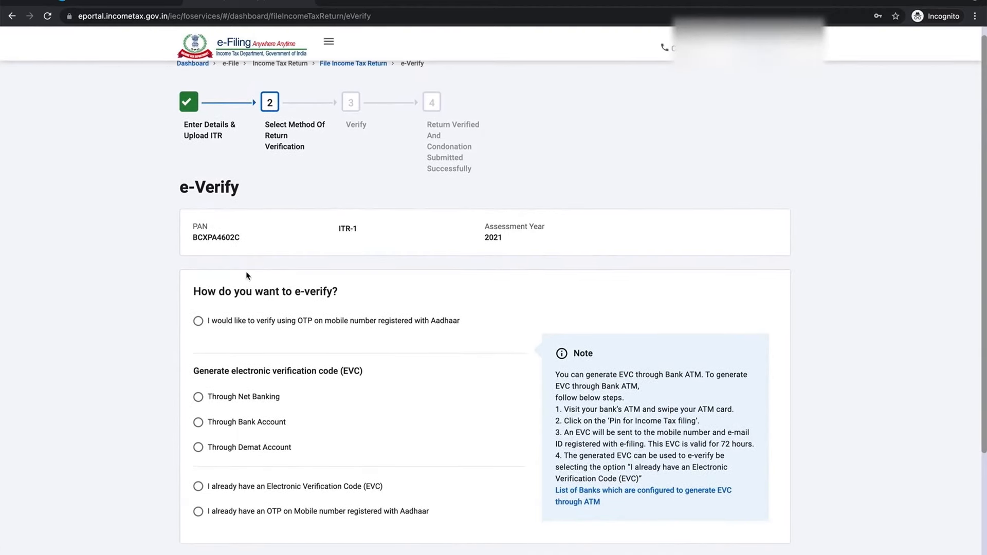
pyautogui.scroll(-1, 349, 376)
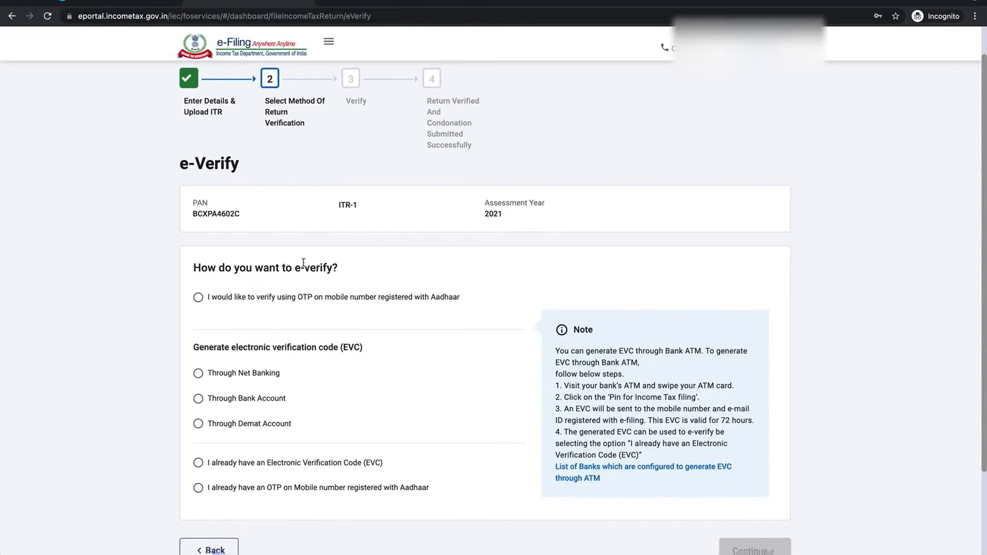
# Pick OTP to the Aadhaar-registered mobile, accept the consent, and generate the OTP
pyautogui.click(198, 299)
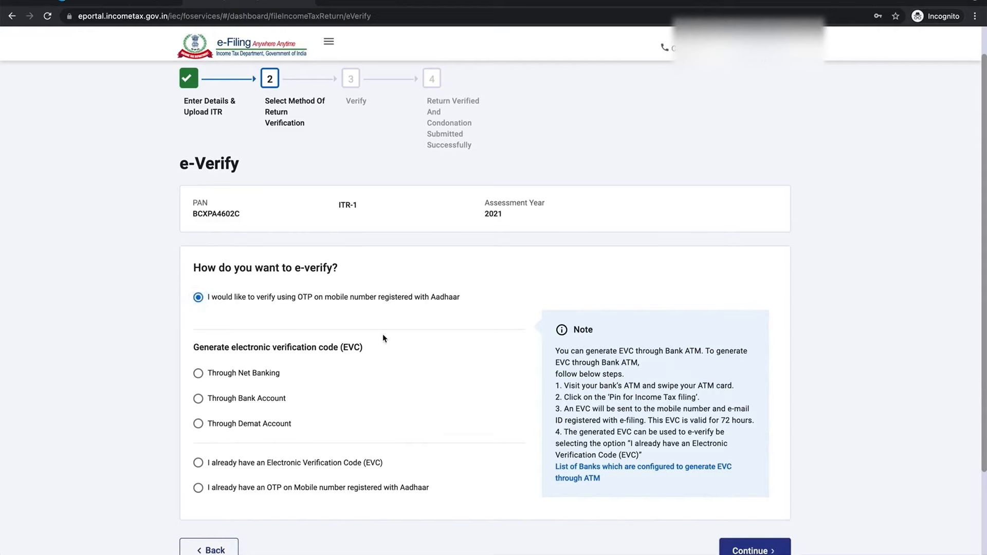
pyautogui.scroll(-3, 460, 316)
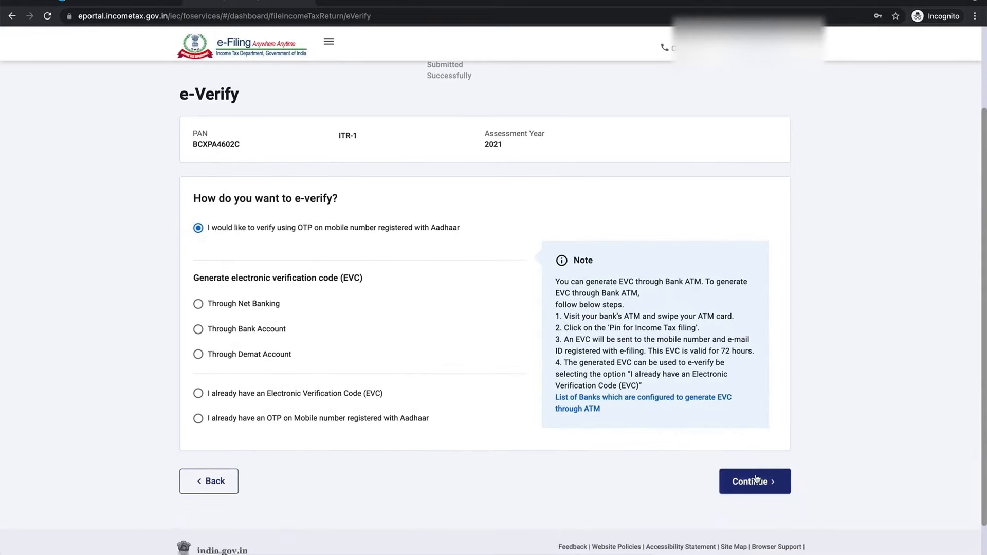
pyautogui.click(756, 478)
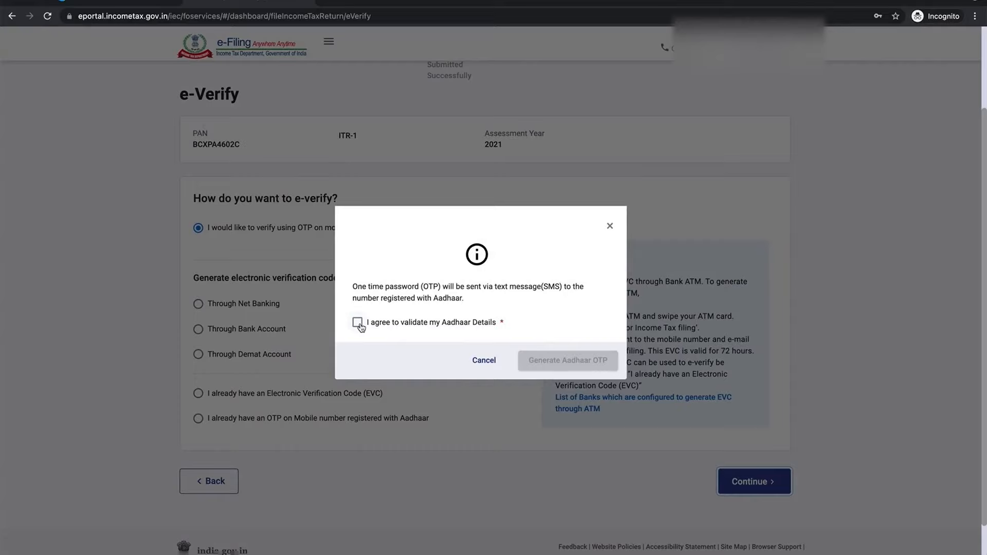
pyautogui.click(357, 322)
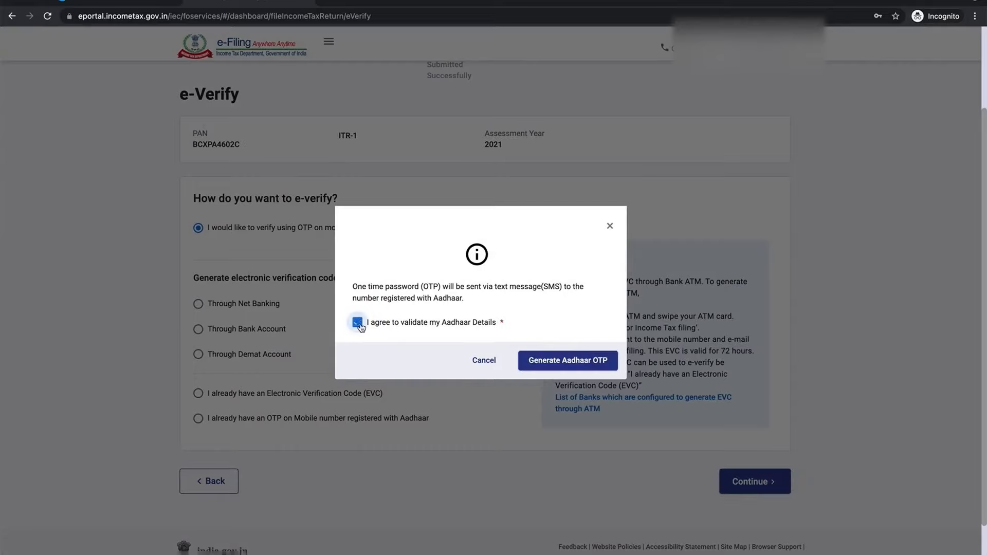
pyautogui.click(551, 362)
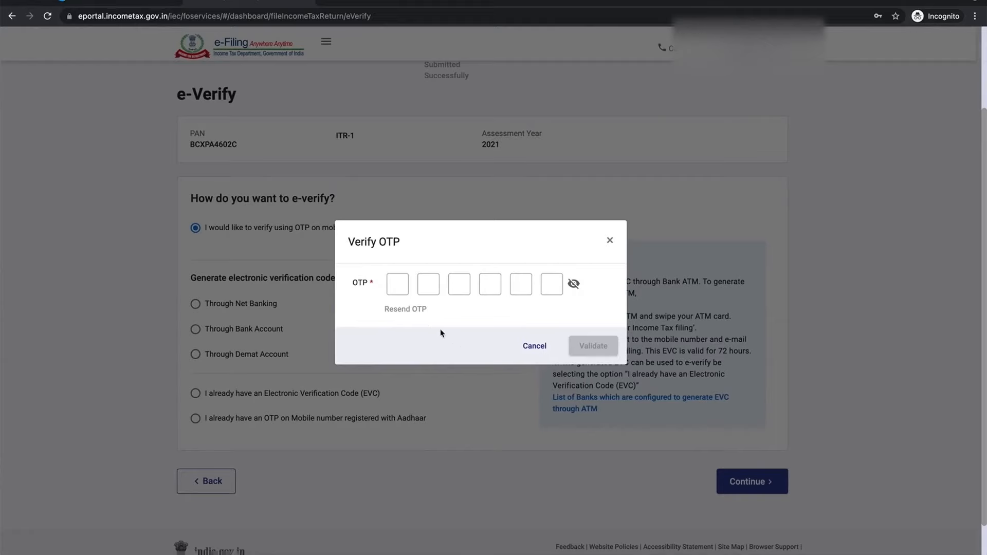
# Enter and validate the six-digit Aadhaar OTP, then confirm submission of the return
pyautogui.click(398, 285)
pyautogui.write('•')
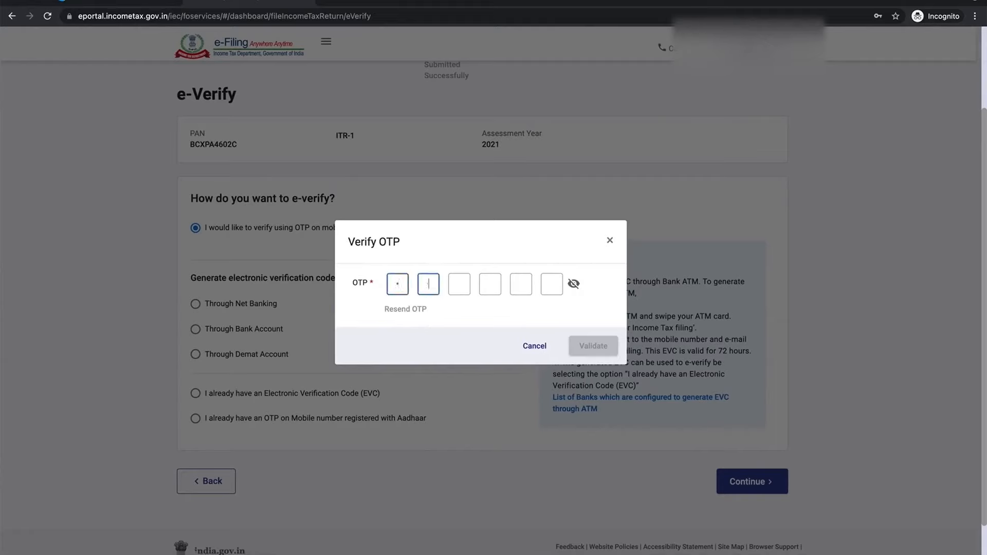
pyautogui.write('•')
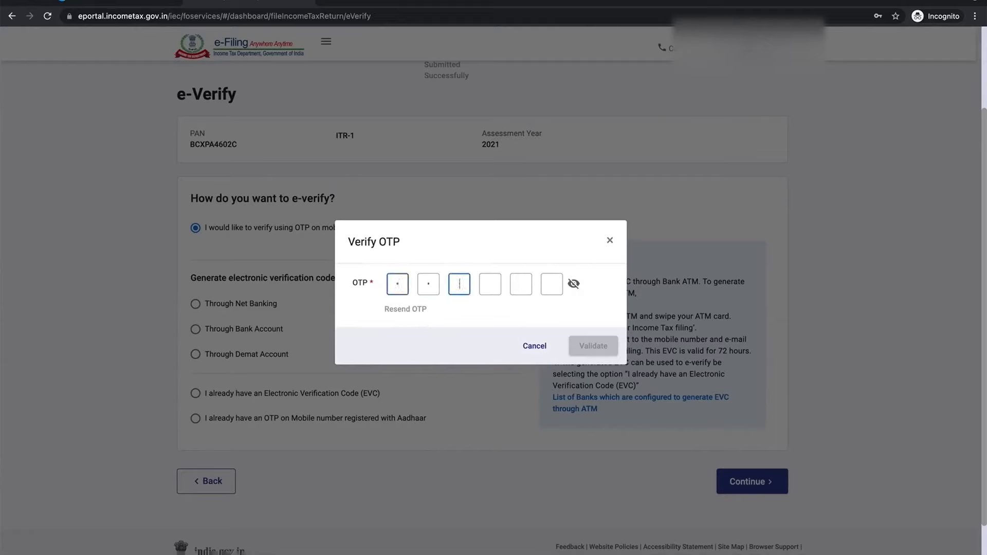
pyautogui.write('••••')
pyautogui.click(582, 350)
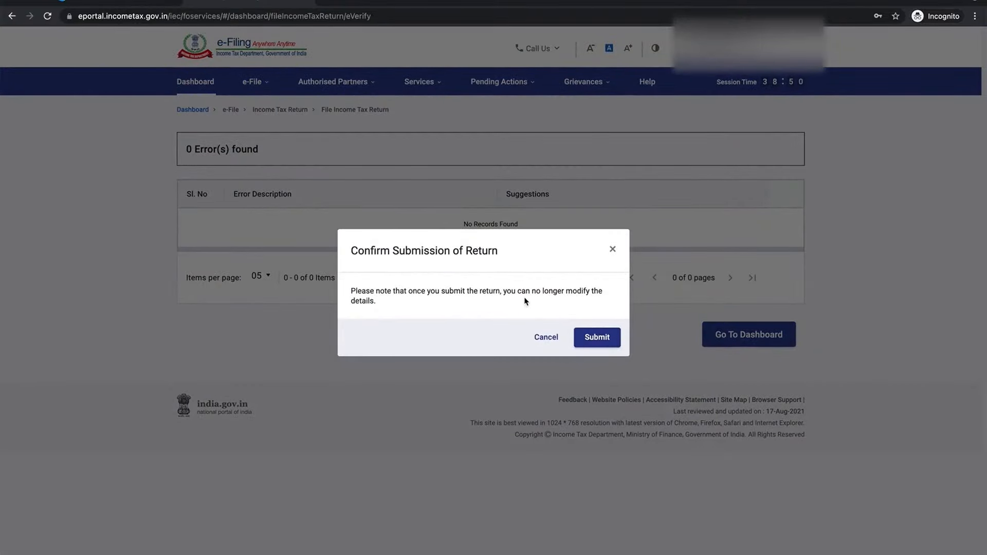
pyautogui.click(596, 337)
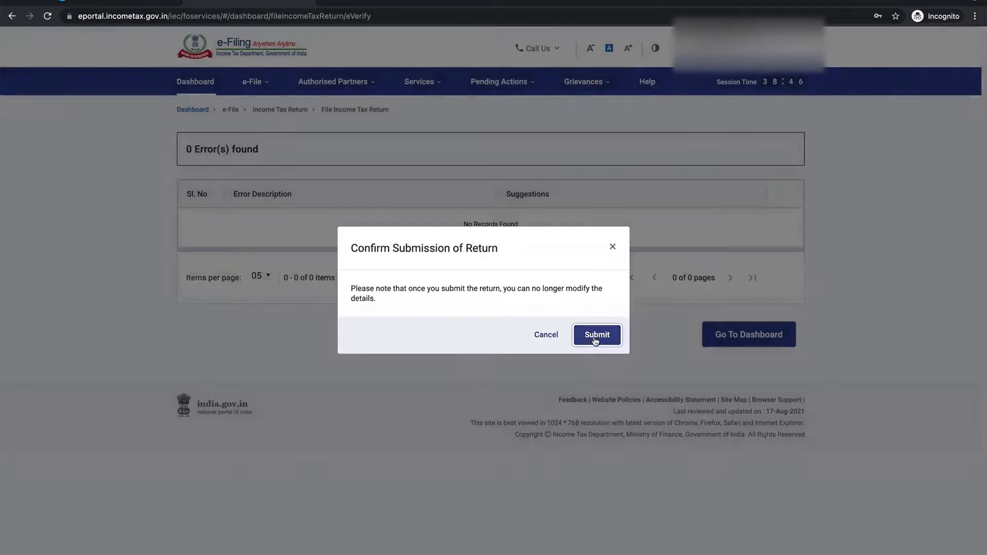